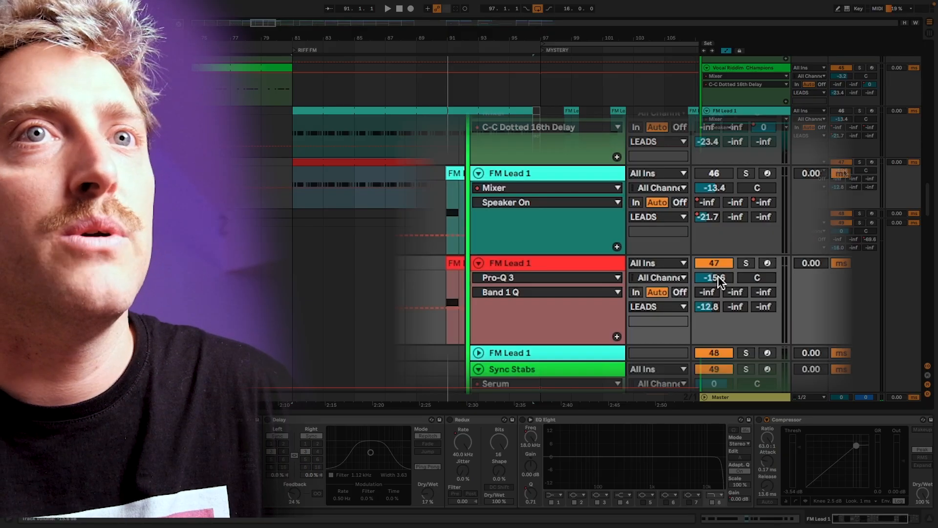
# Step: Set the volume of the red FM Lead 1 track to -12.0 dB by ear, auditioning the riff between adjustments
pyautogui.press('space')
pyautogui.moveTo(717, 281)
pyautogui.mouseDown()
pyautogui.moveTo(717, 317)
pyautogui.moveTo(717, 276)
pyautogui.mouseUp()
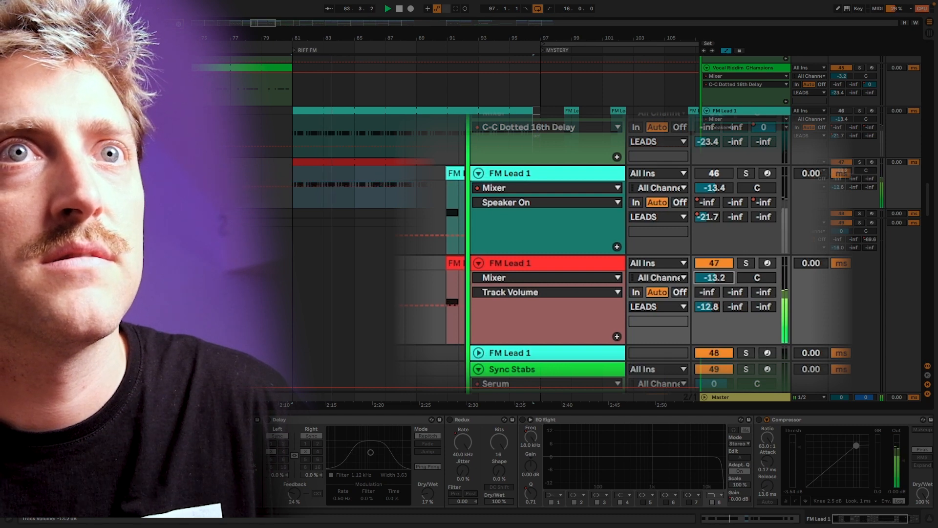
pyautogui.moveTo(717, 276); pyautogui.dragTo(718, 275)
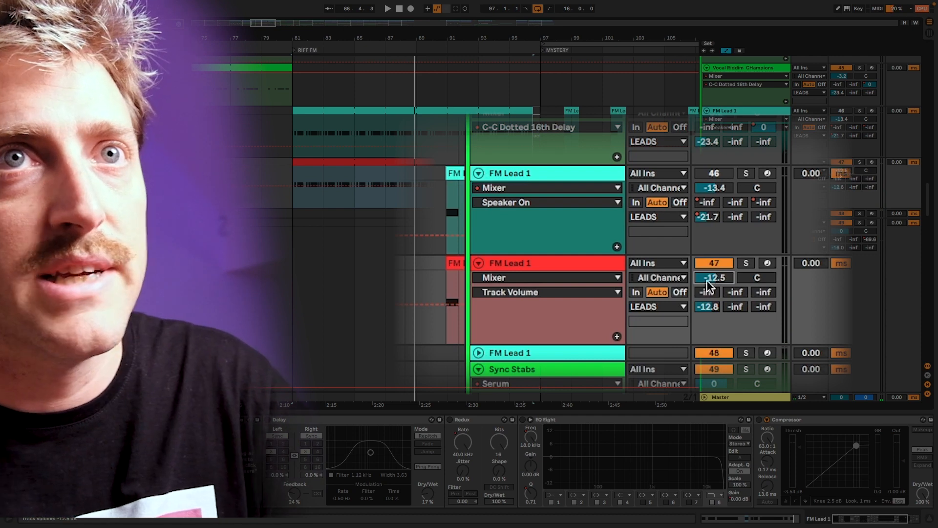
pyautogui.moveTo(712, 278); pyautogui.dragTo(712, 371)
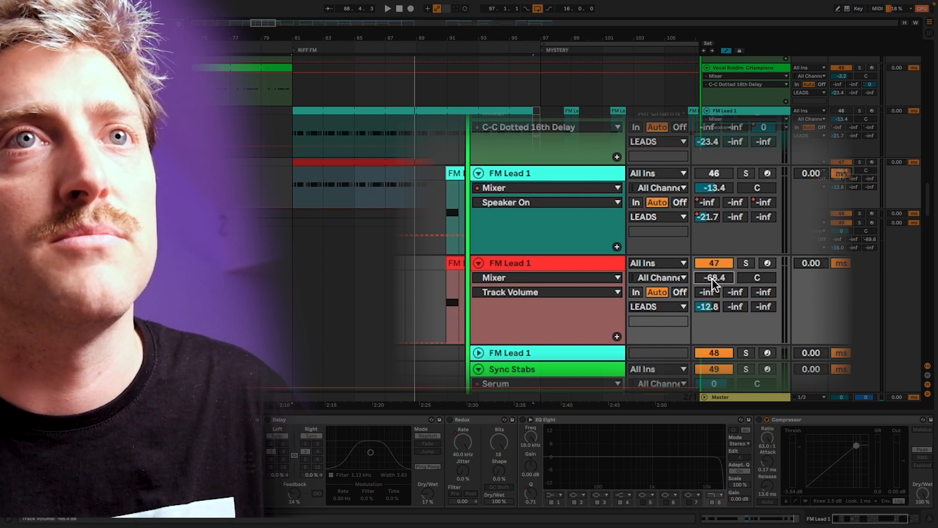
pyautogui.moveTo(712, 278); pyautogui.dragTo(711, 205)
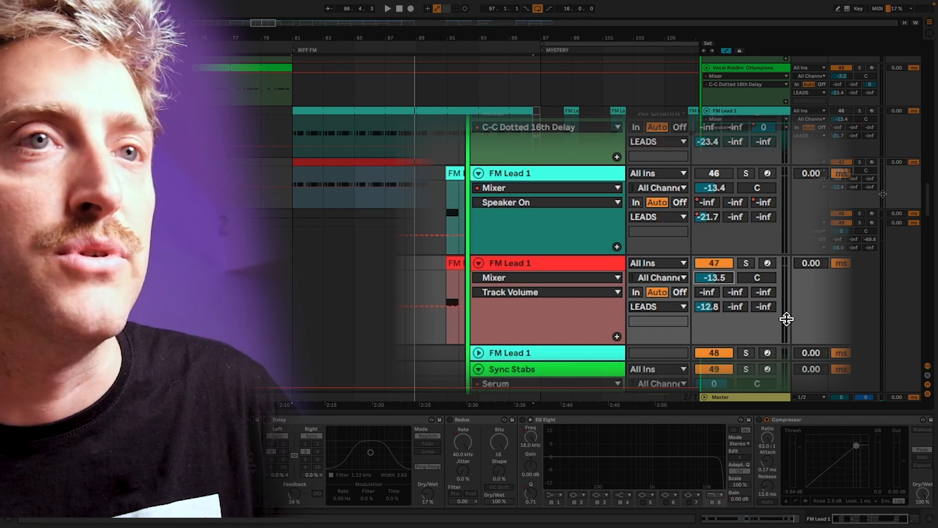
pyautogui.press('space')
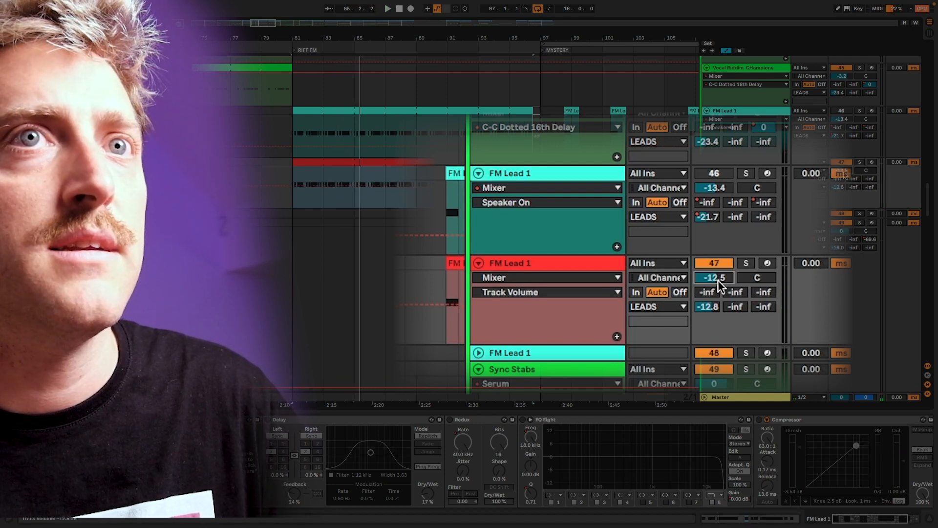
pyautogui.click(373, 196)
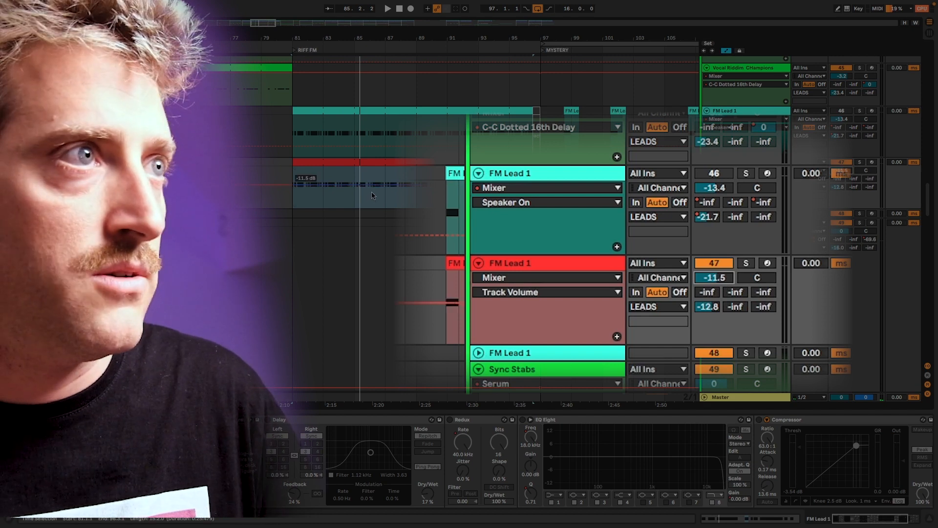
pyautogui.press('space')
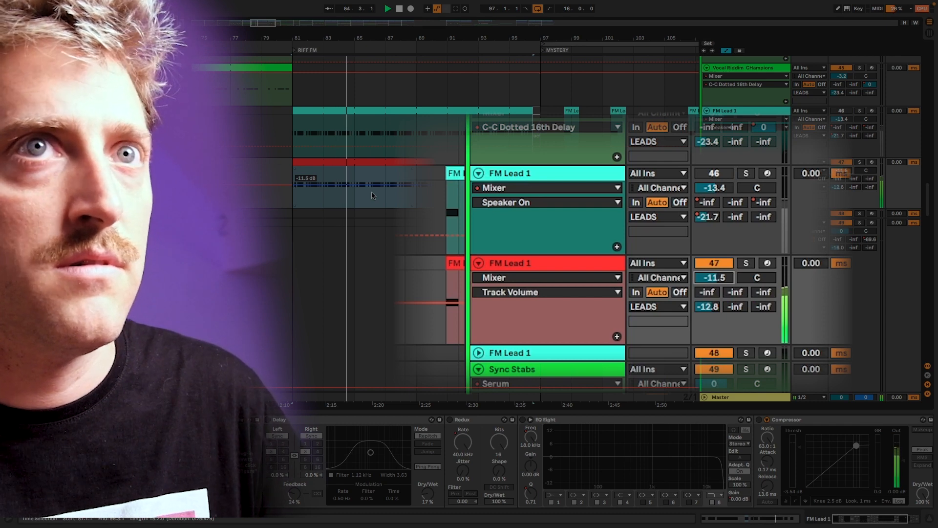
pyautogui.press('space')
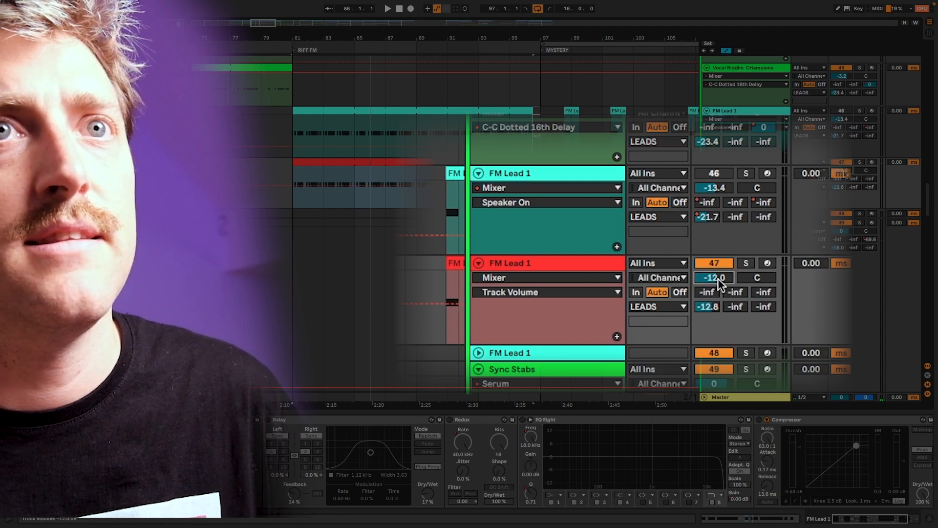
pyautogui.press('space')
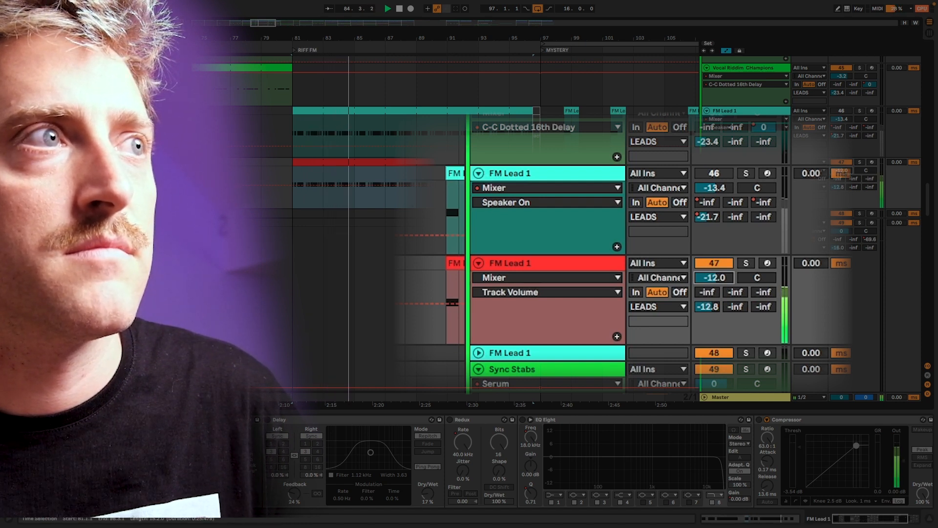
pyautogui.press('space')
# Step: Enable the purple bell band in the lead's Pro-Q 3 and set it to about 965 Hz, -2.20 dB and Q 1.047
pyautogui.press('Down')
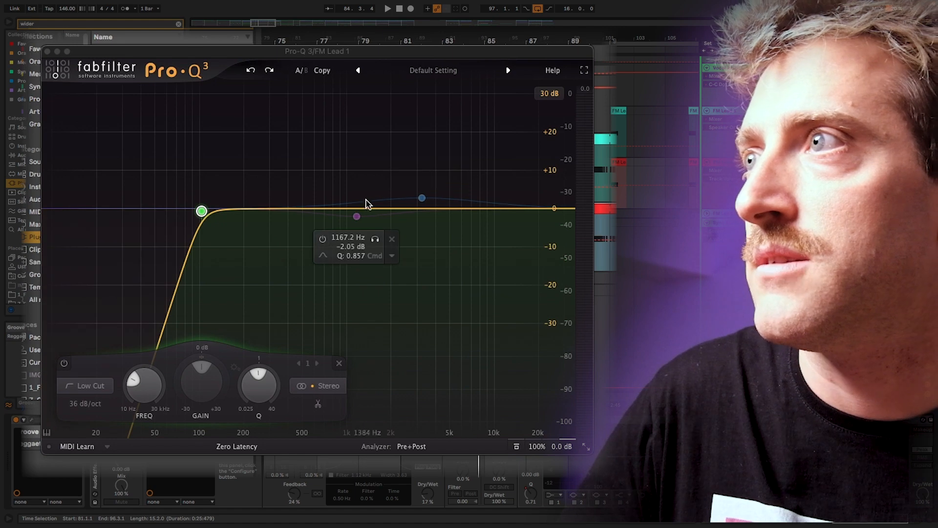
pyautogui.press('space')
pyautogui.moveTo(356, 216); pyautogui.dragTo(344, 217)
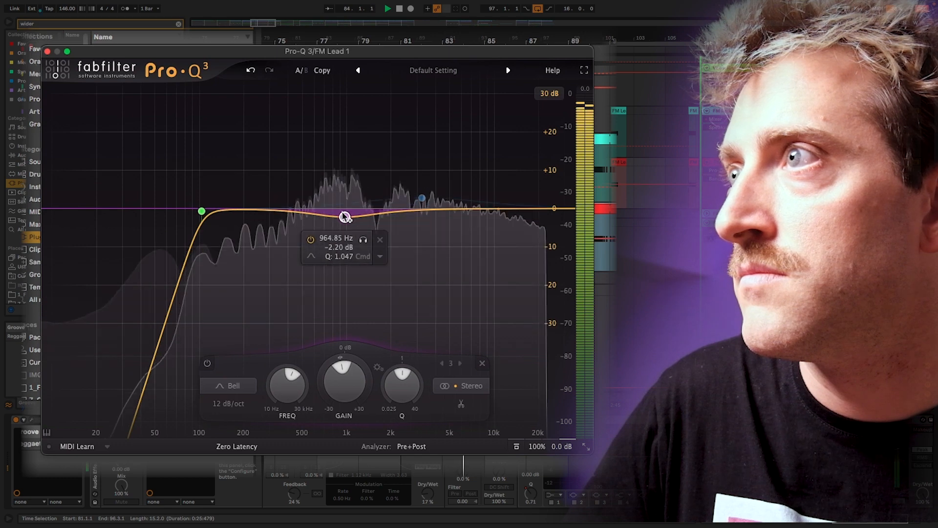
pyautogui.press('space')
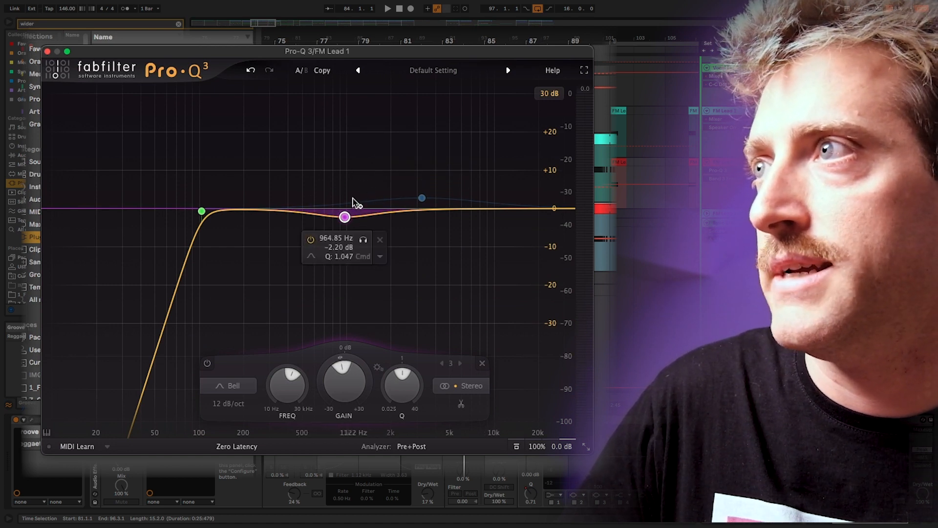
# Step: Play the riff against the master spectrum and move the purple bell cut slightly higher in frequency and deeper
pyautogui.press('space')
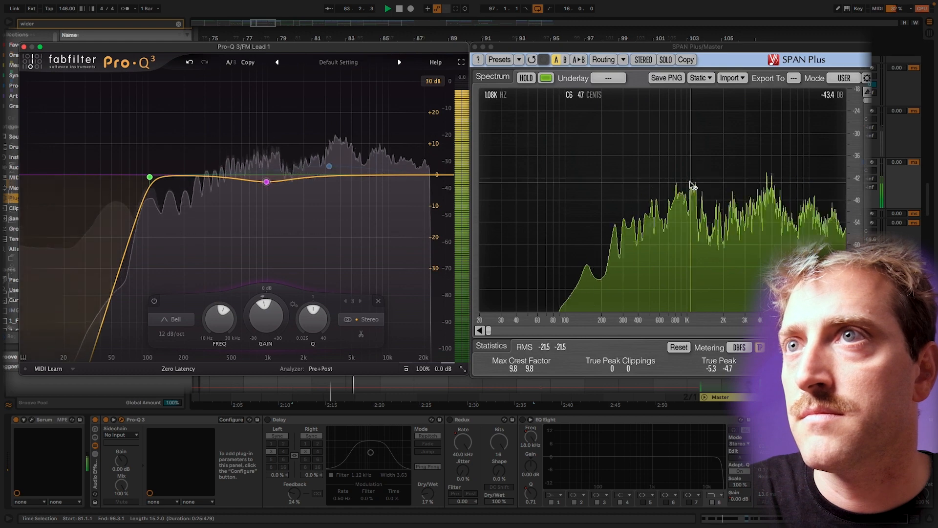
pyautogui.moveTo(268, 185)
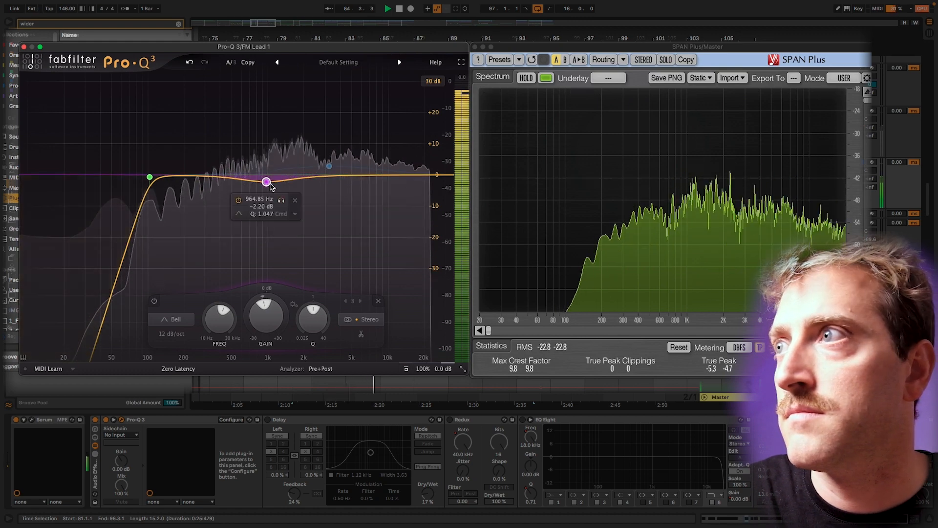
pyautogui.moveTo(267, 184); pyautogui.dragTo(276, 187)
pyautogui.press('space')
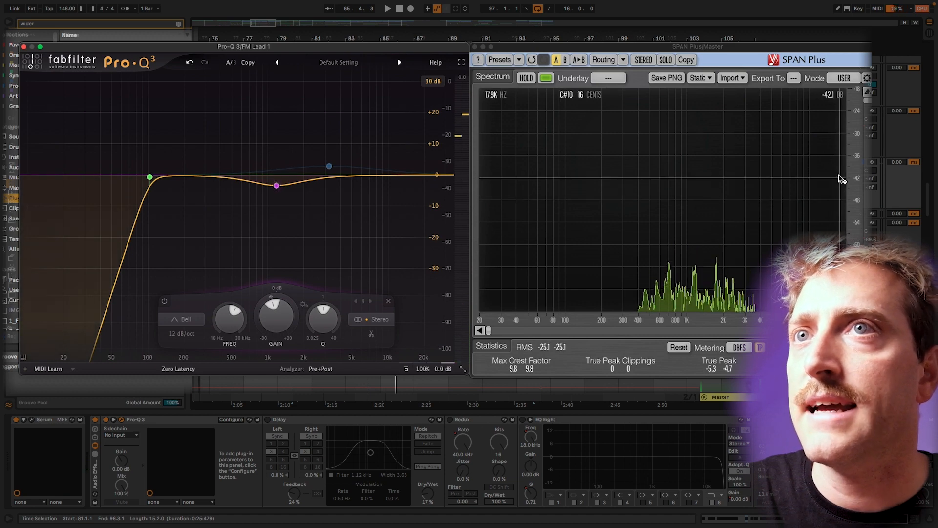
# Step: Enable the blue bell band and move its boost to about 4739 Hz at +1.86 dB
pyautogui.moveTo(320, 169)
pyautogui.moveTo(329, 166); pyautogui.dragTo(349, 168)
pyautogui.press('space')
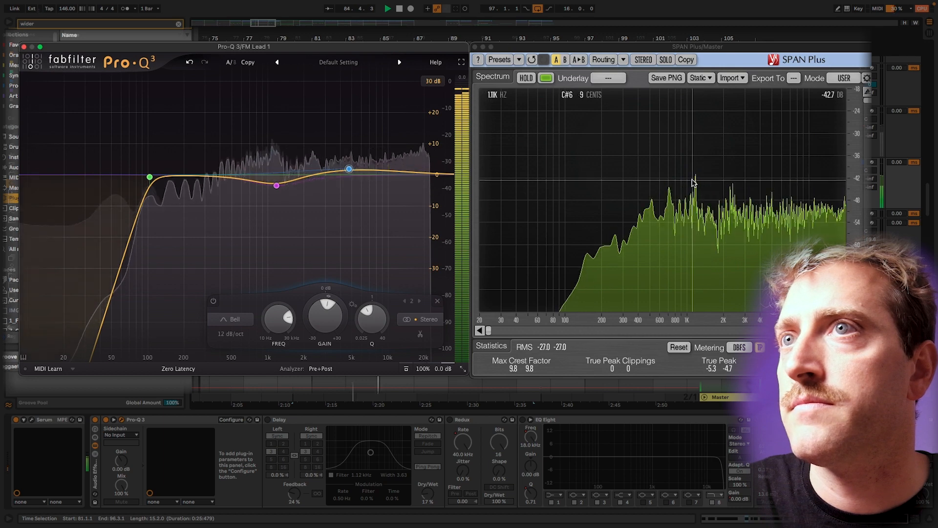
# Step: Deepen and narrow the purple bell cut to about -5.9 dB at 1019 Hz with a Q of 1.220
pyautogui.moveTo(276, 186); pyautogui.dragTo(274, 192)
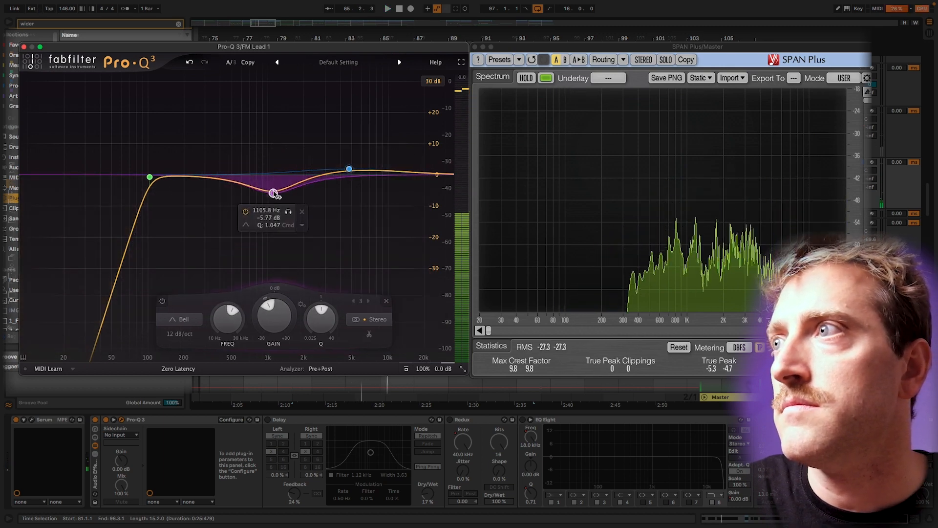
pyautogui.press('space')
pyautogui.scroll(1, 283, 191)
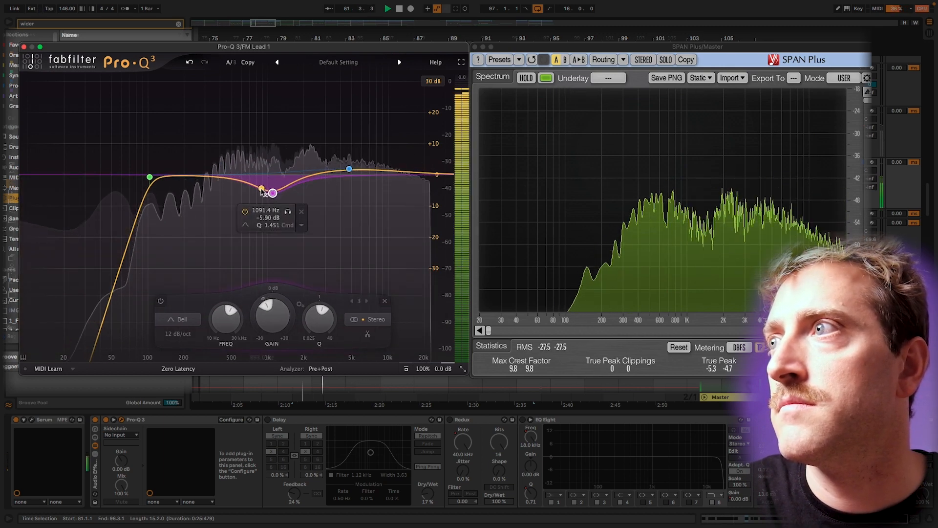
pyautogui.moveTo(273, 193); pyautogui.dragTo(270, 195)
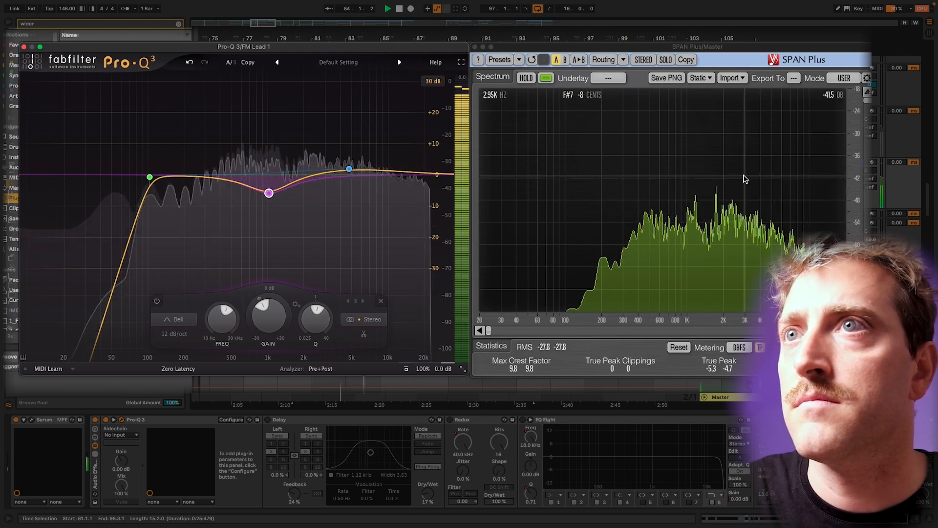
pyautogui.press('space')
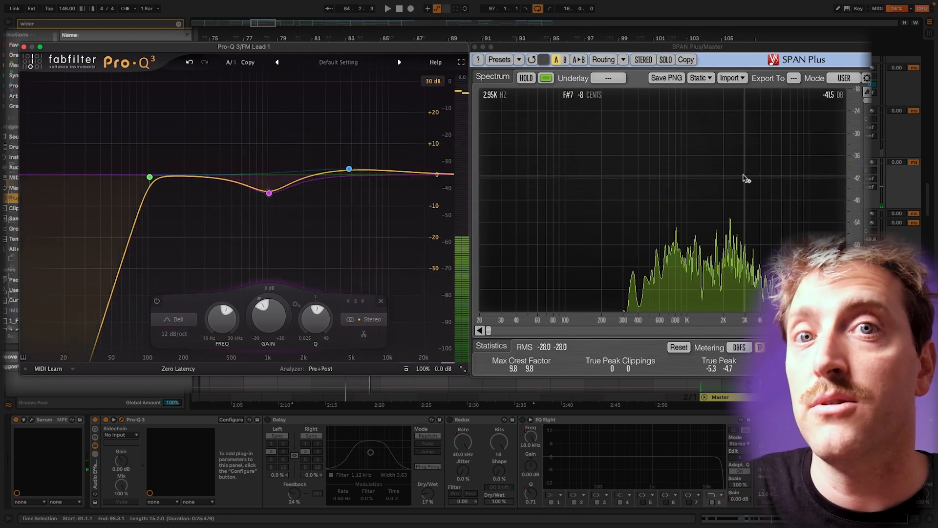
# Step: Play the riff, compare it with and without the blue boost, and narrow that band to a Q of 0.720
pyautogui.press('space')
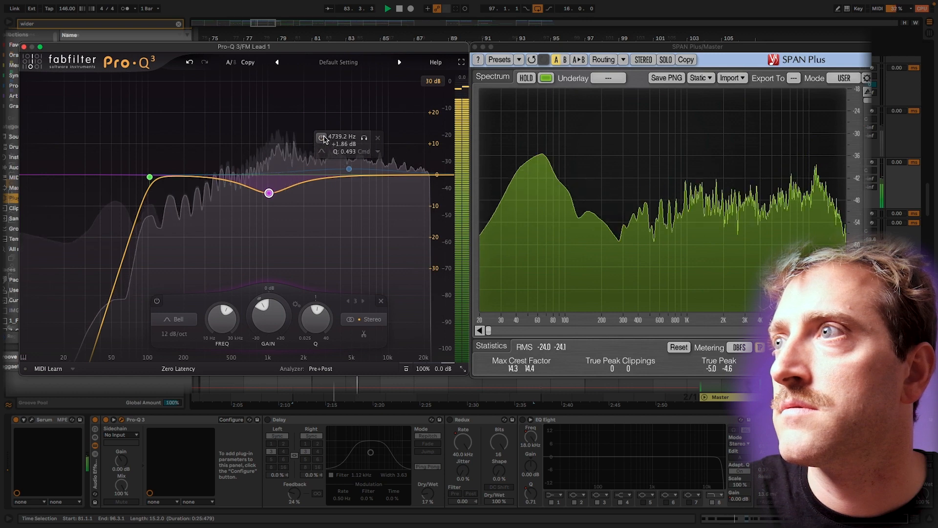
pyautogui.click(350, 171)
pyautogui.scroll(3, 351, 176)
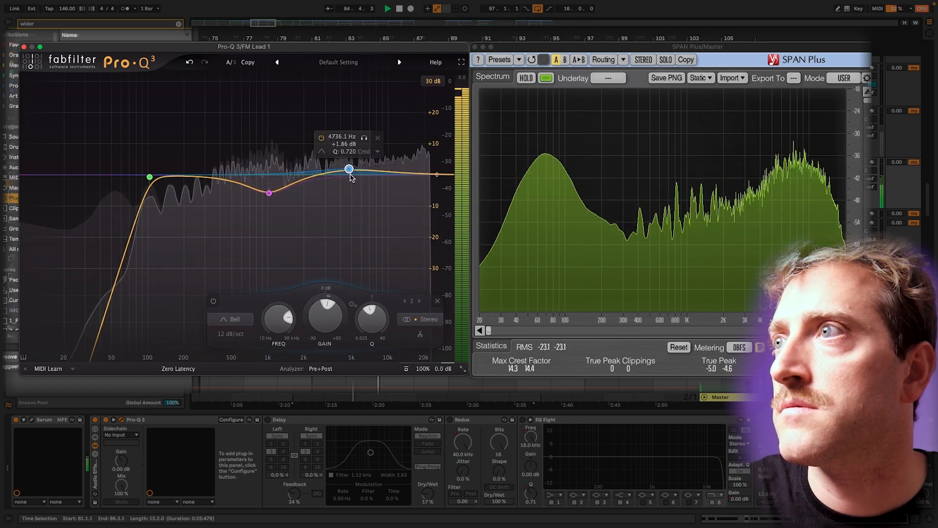
# Step: Add a bell boost of about +2.55 dB at 1864.5 Hz with a Q of 1.378 to the lead's EQ
pyautogui.moveTo(329, 174); pyautogui.dragTo(301, 160)
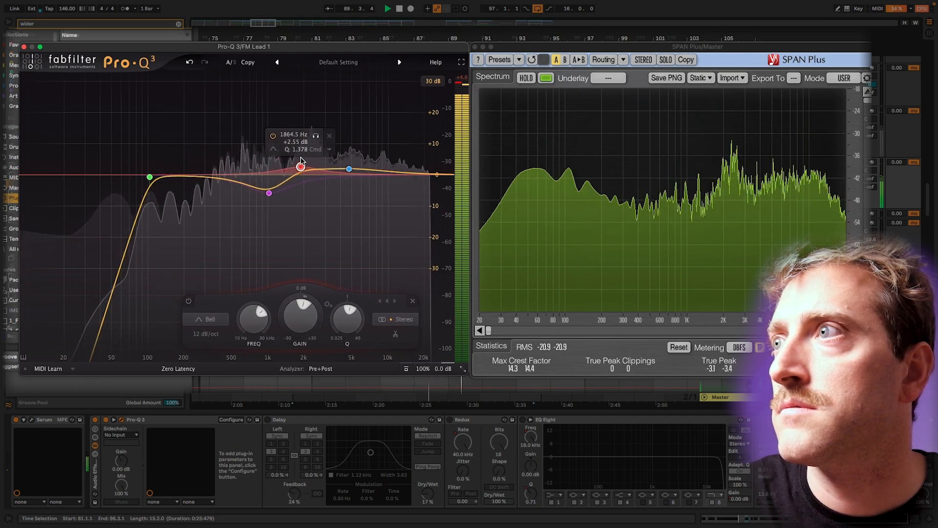
pyautogui.rightClick(301, 164)
pyautogui.press('Escape')
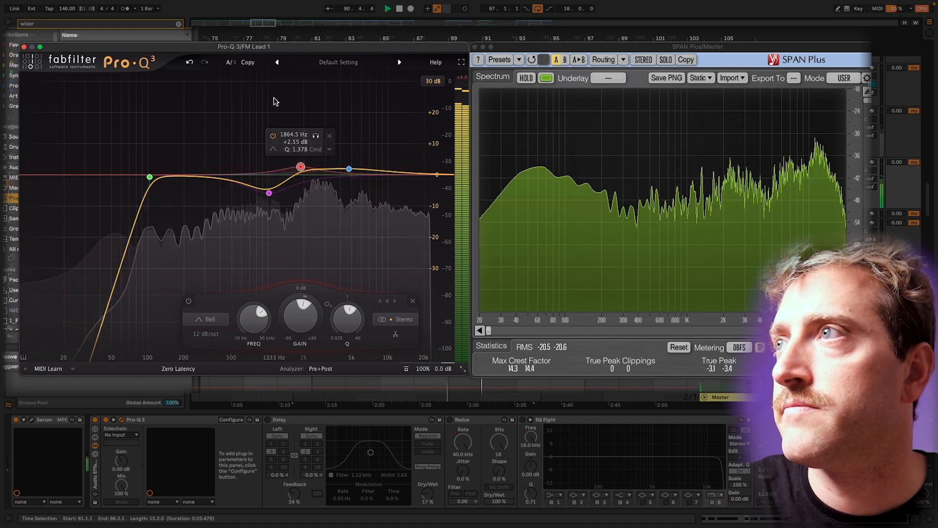
pyautogui.press('space')
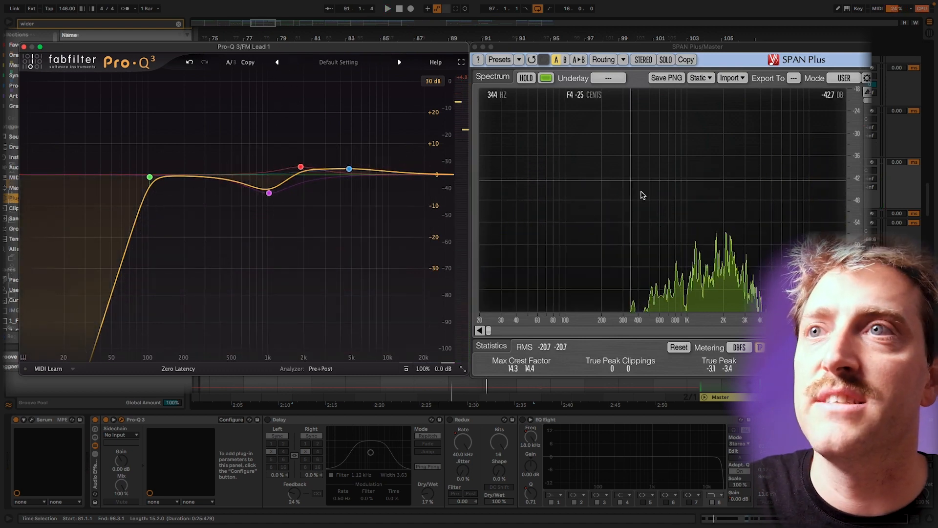
# Step: Make the red bell boost dynamic with a downward range and move it to about 1880 Hz at +3.55 dB
pyautogui.rightClick(301, 169)
pyautogui.click(333, 199)
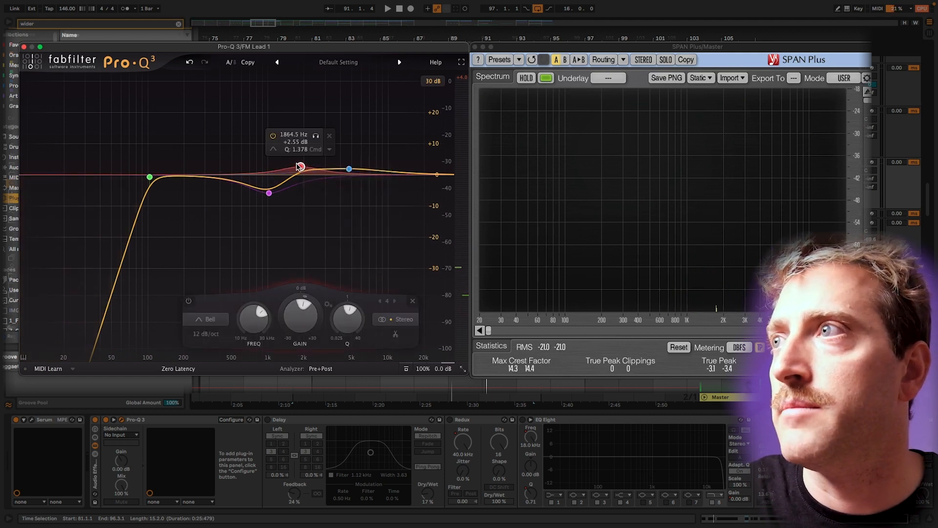
pyautogui.moveTo(300, 156); pyautogui.dragTo(302, 175)
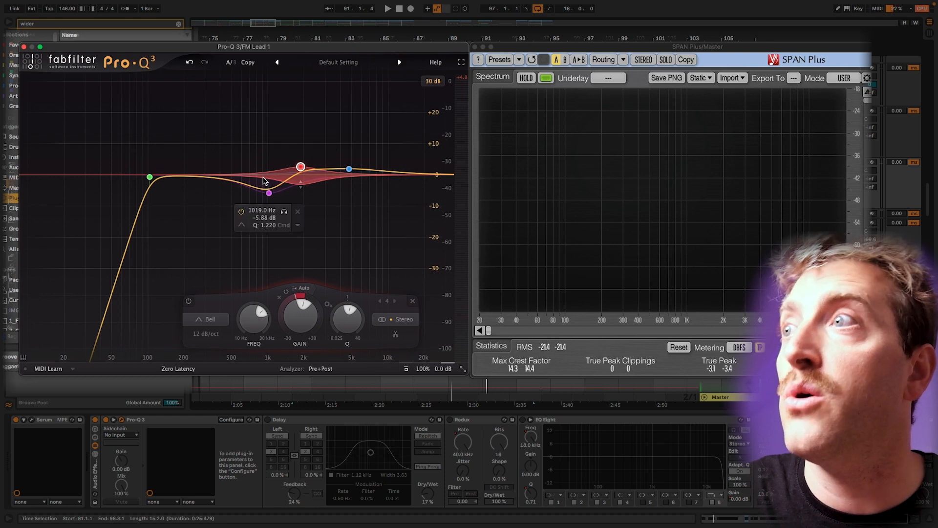
pyautogui.moveTo(301, 166); pyautogui.dragTo(301, 162)
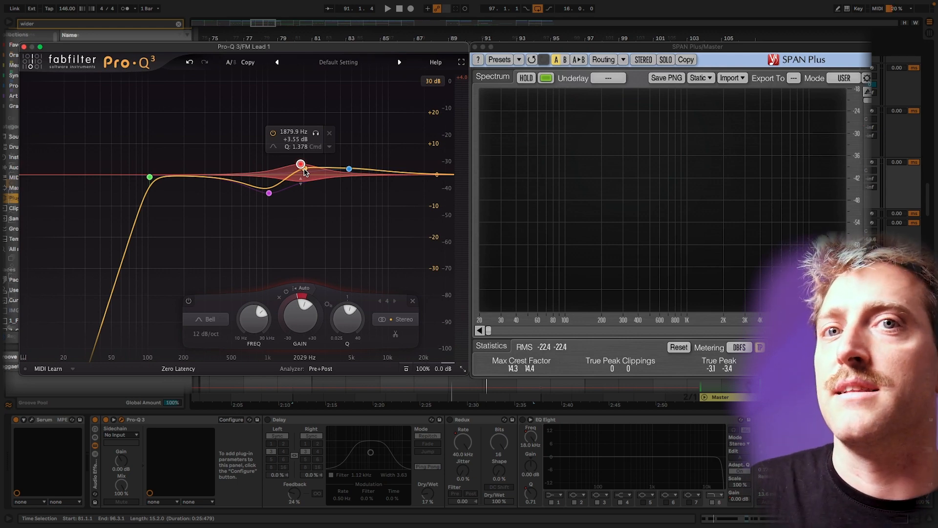
# Step: Add a high bell boost of +1.21 dB at about 8525 Hz with a Q of 0.963 while playing the riff
pyautogui.press('space')
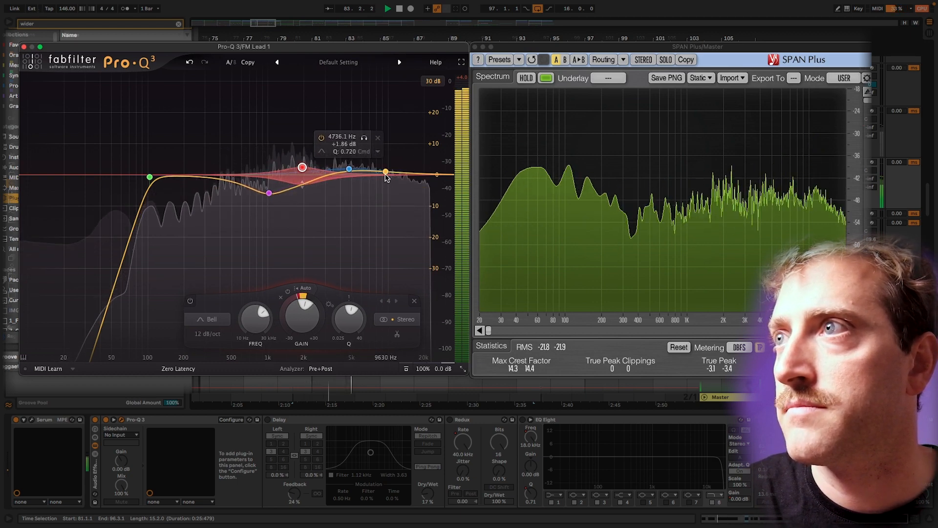
pyautogui.moveTo(388, 175)
pyautogui.mouseDown()
pyautogui.moveTo(400, 146)
pyautogui.moveTo(392, 146)
pyautogui.moveTo(393, 186)
pyautogui.moveTo(400, 183)
pyautogui.moveTo(365, 151)
pyautogui.moveTo(196, 157)
pyautogui.moveTo(175, 151)
pyautogui.moveTo(166, 131)
pyautogui.moveTo(170, 151)
pyautogui.moveTo(257, 145)
pyautogui.moveTo(294, 183)
pyautogui.moveTo(323, 196)
pyautogui.moveTo(346, 178)
pyautogui.moveTo(355, 143)
pyautogui.moveTo(367, 176)
pyautogui.moveTo(380, 170)
pyautogui.mouseUp()
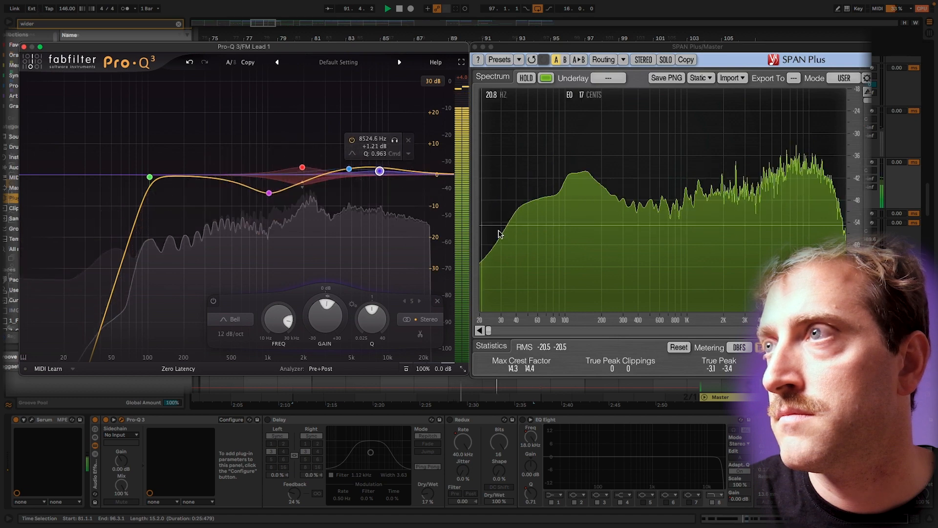
pyautogui.press('space')
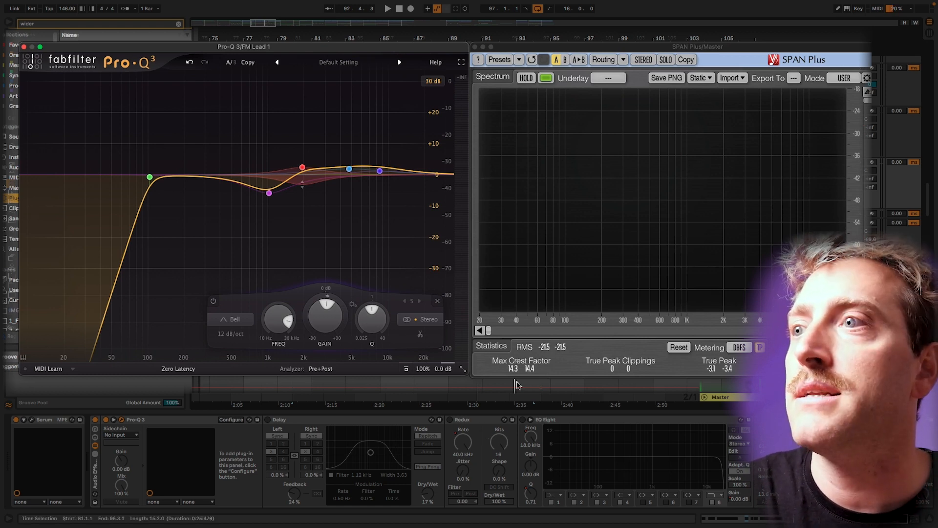
# Step: Try the alternate EQ state with the red, purple and highest bell bands bypassed, and return to the full curve
pyautogui.click(232, 66)
pyautogui.click(274, 136)
pyautogui.click(242, 213)
pyautogui.click(351, 142)
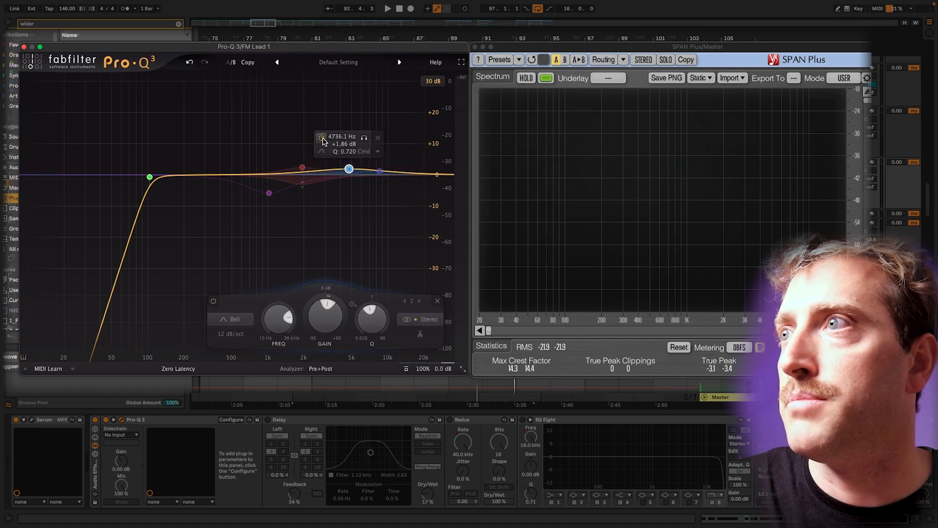
pyautogui.click(231, 63)
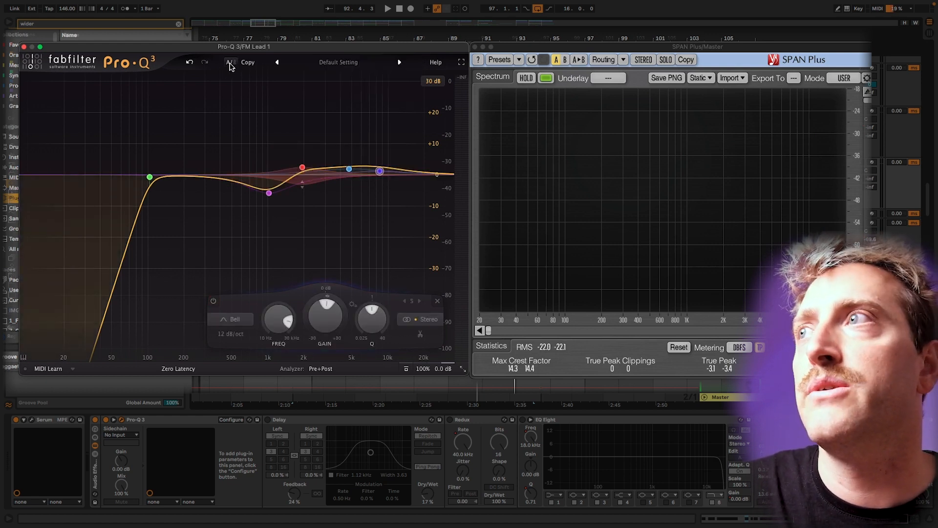
# Step: Switch to the Session View mixer and listen to the riff with the lead's EQ applied
pyautogui.press('Tab')
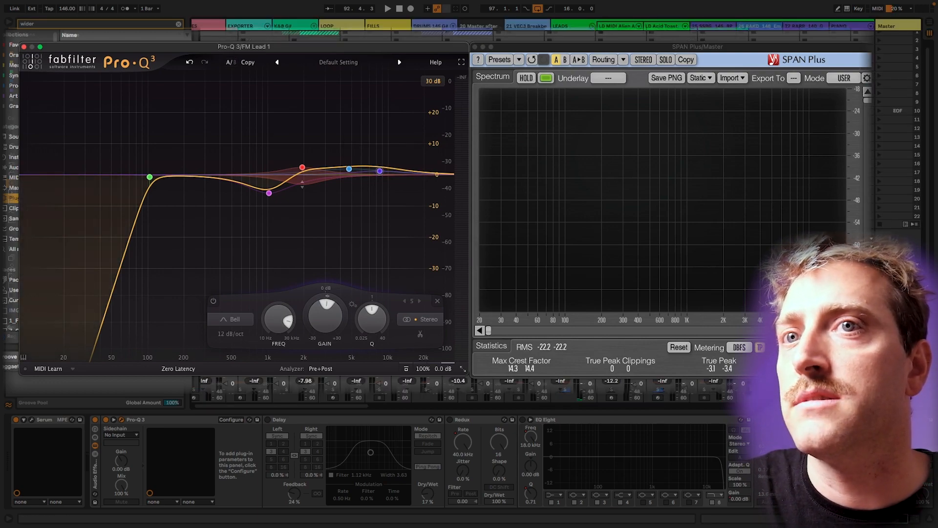
pyautogui.press('space')
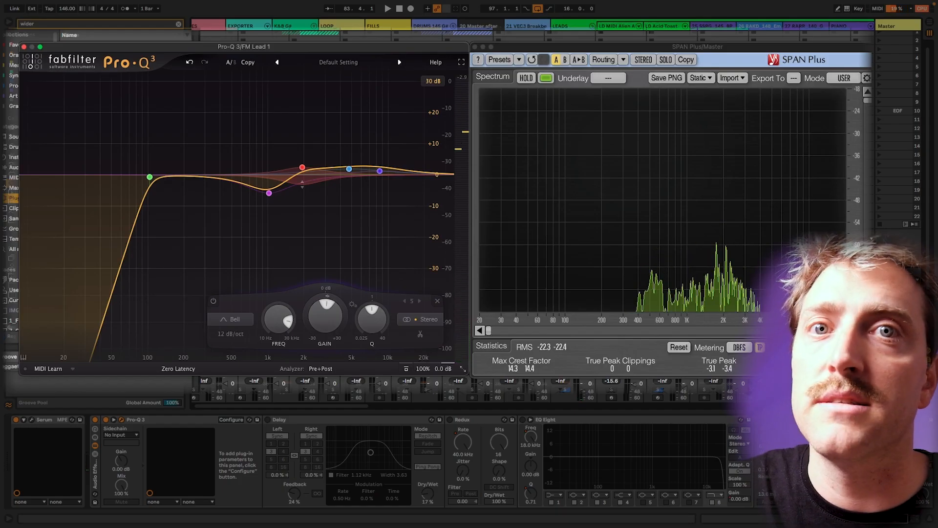
# Step: Play the riff with only the low cut active, return to the full EQ curve, and open the Pro-Q 3 output level for editing
pyautogui.press('space')
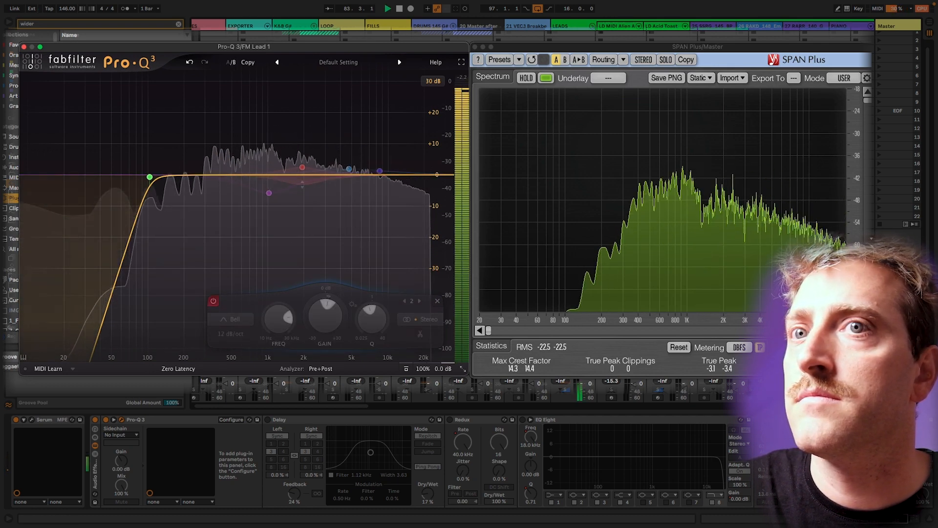
pyautogui.press('space')
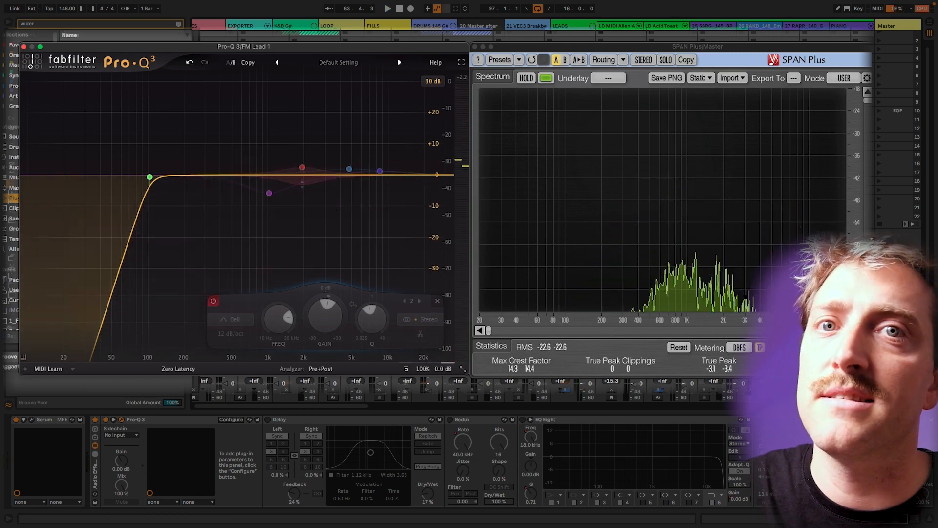
pyautogui.click(228, 63)
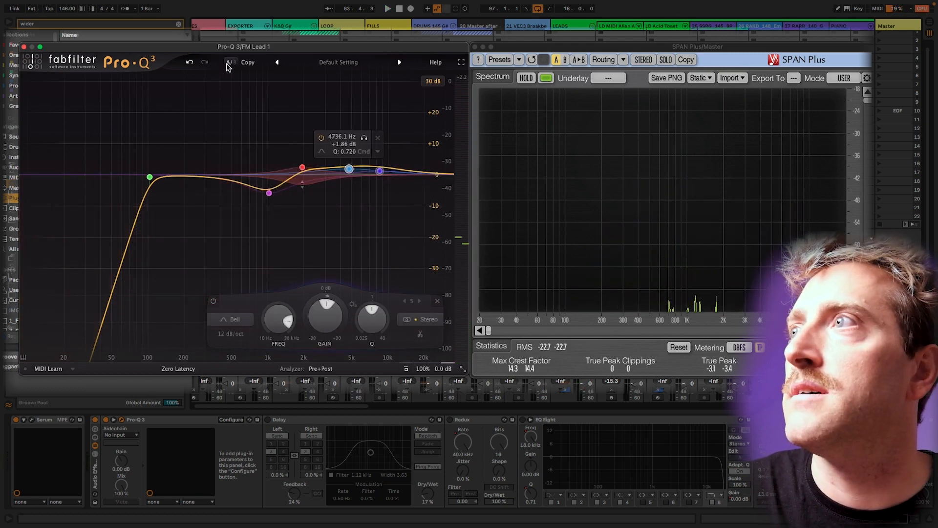
pyautogui.doubleClick(441, 369)
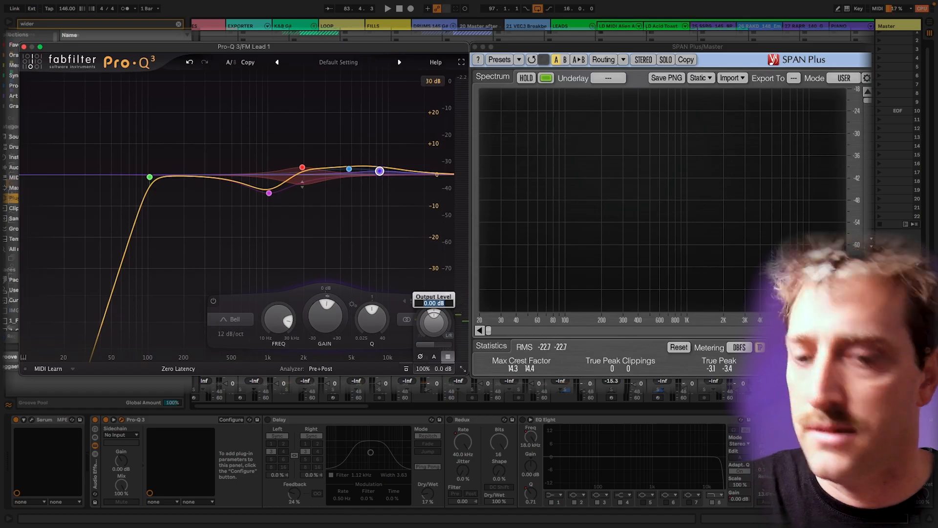
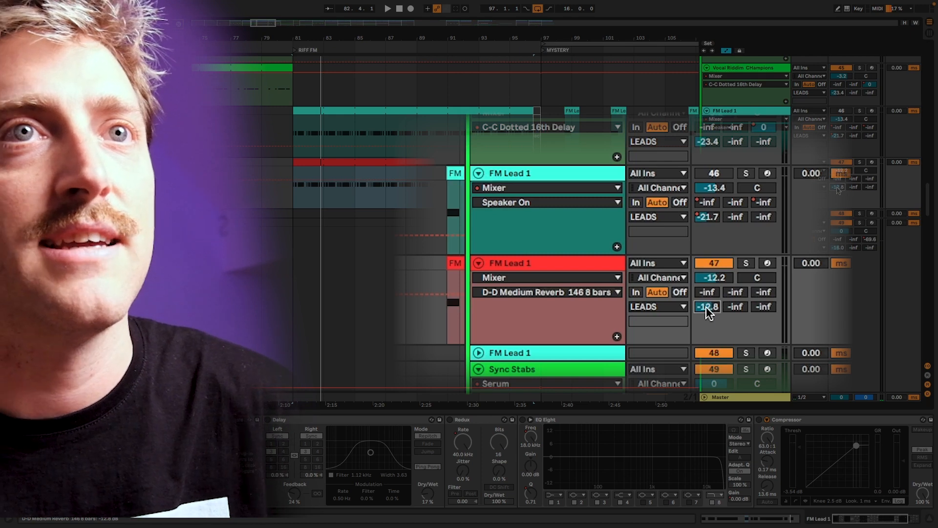
# Step: Play the riff and set the D-D Medium Reverb send of the red FM Lead 1 track to -23.7 dB
pyautogui.scroll(1, 710, 306)
pyautogui.press('space')
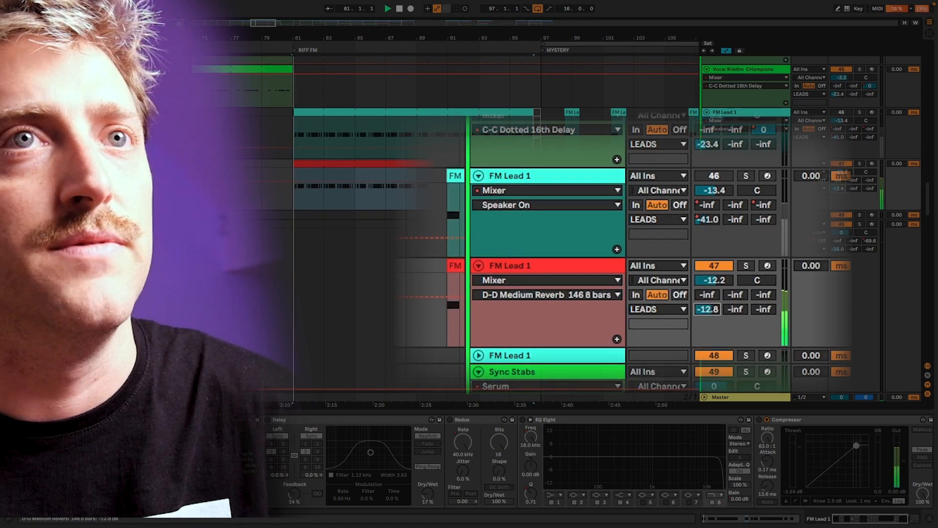
pyautogui.moveTo(708, 308)
pyautogui.mouseDown()
pyautogui.moveTo(708, 371)
pyautogui.moveTo(707, 298)
pyautogui.moveTo(708, 320)
pyautogui.moveTo(708, 306)
pyautogui.mouseUp()
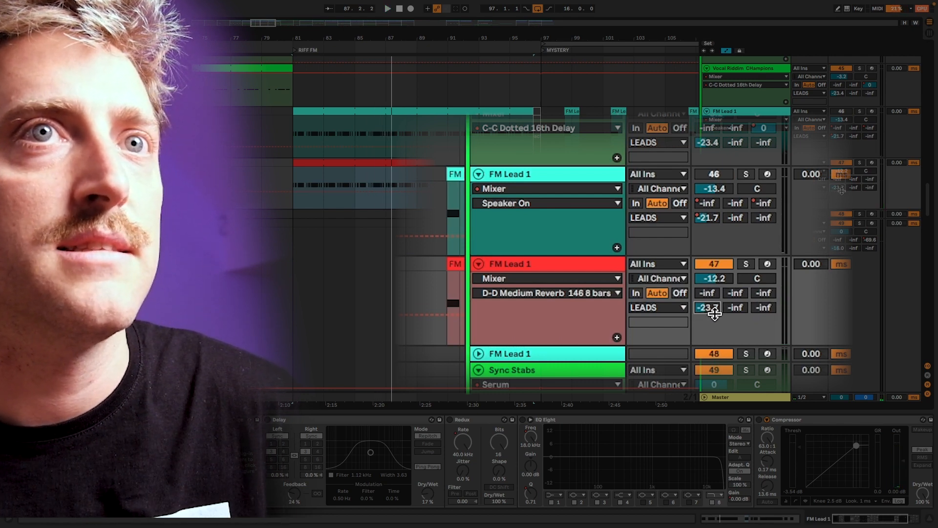
# Step: Solo the red FM Lead 1 track, try its reverb send at -11.2 dB, unsolo it, and restore the send to -23.7 dB
pyautogui.press('s')
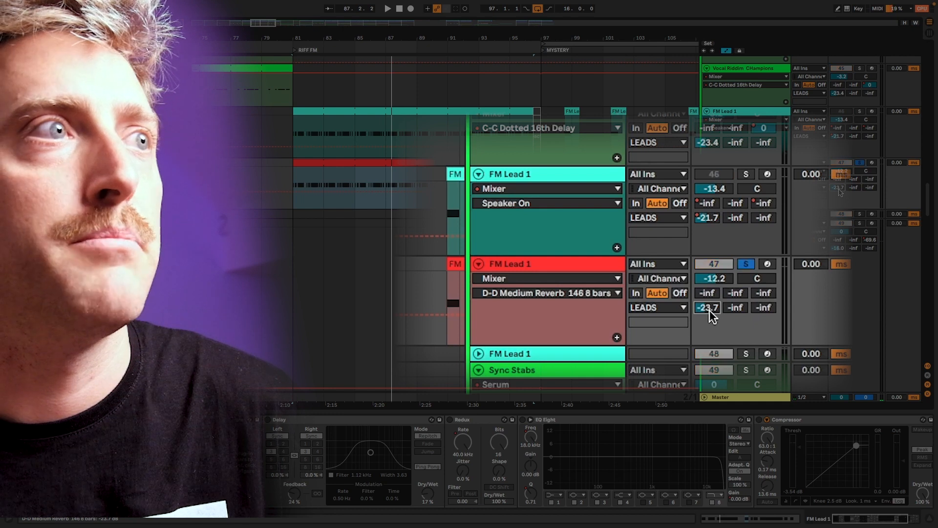
pyautogui.press('space')
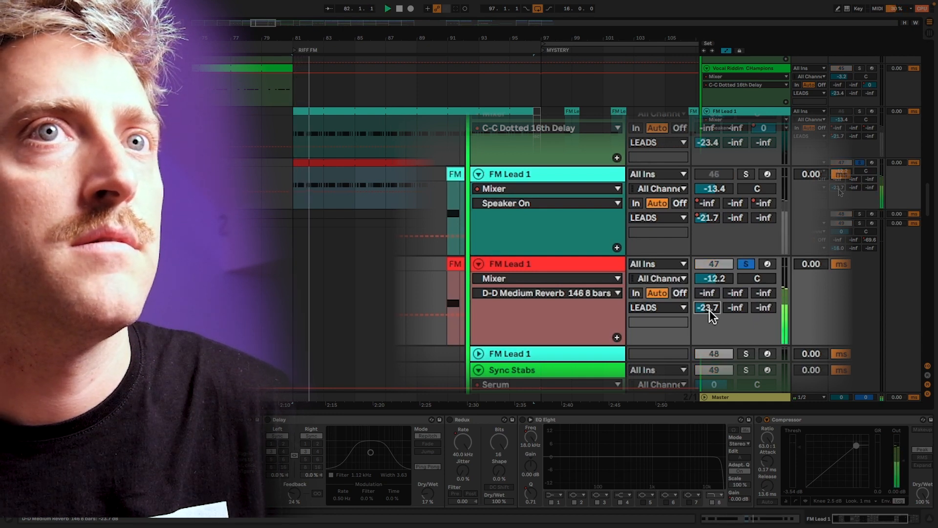
pyautogui.moveTo(709, 310); pyautogui.dragTo(710, 300)
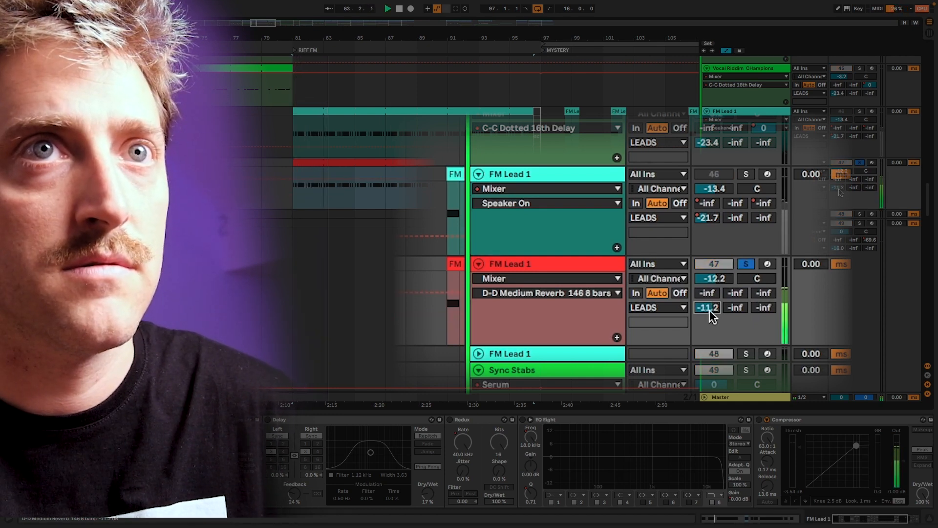
pyautogui.press('s')
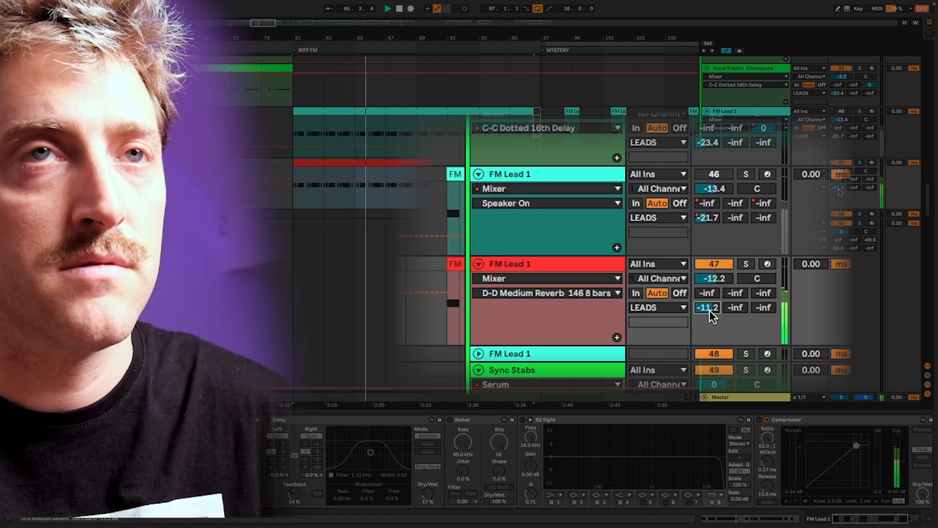
pyautogui.moveTo(710, 310); pyautogui.dragTo(710, 323)
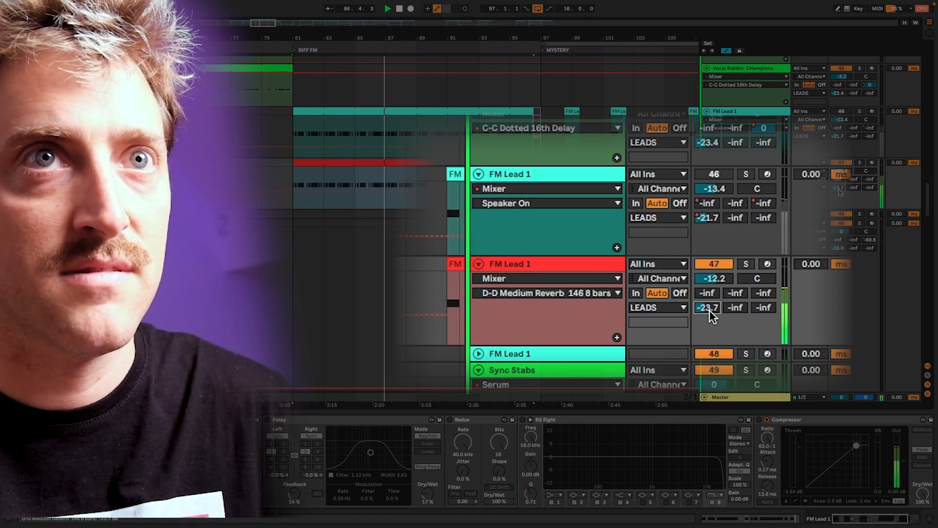
# Step: Try the lead's Delay at 66% feedback and 50% dry/wet while playing the riff, and undo those settings
pyautogui.scroll(5, 709, 310)
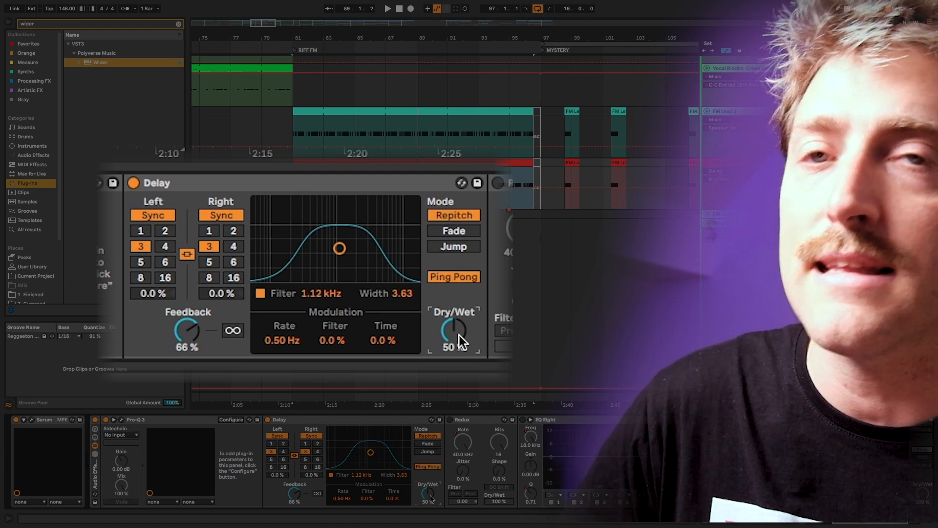
pyautogui.moveTo(459, 336); pyautogui.dragTo(459, 329)
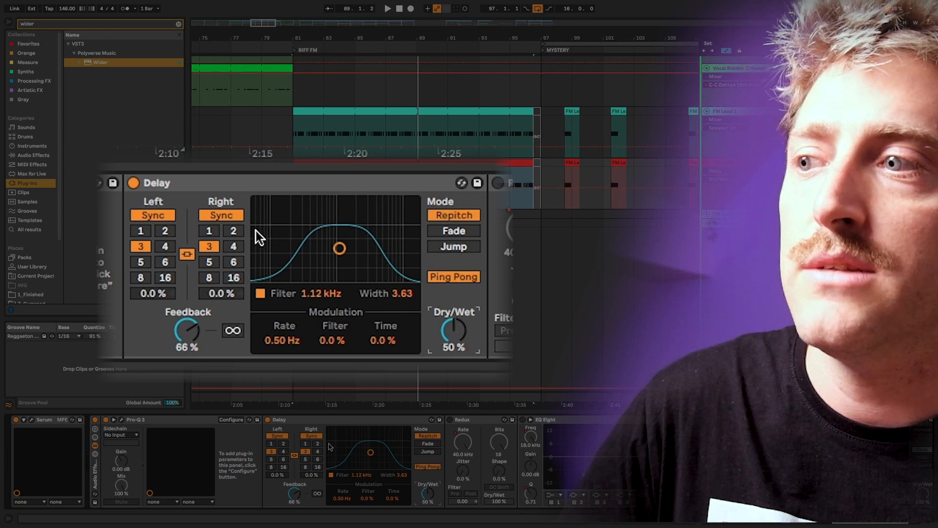
pyautogui.press('space')
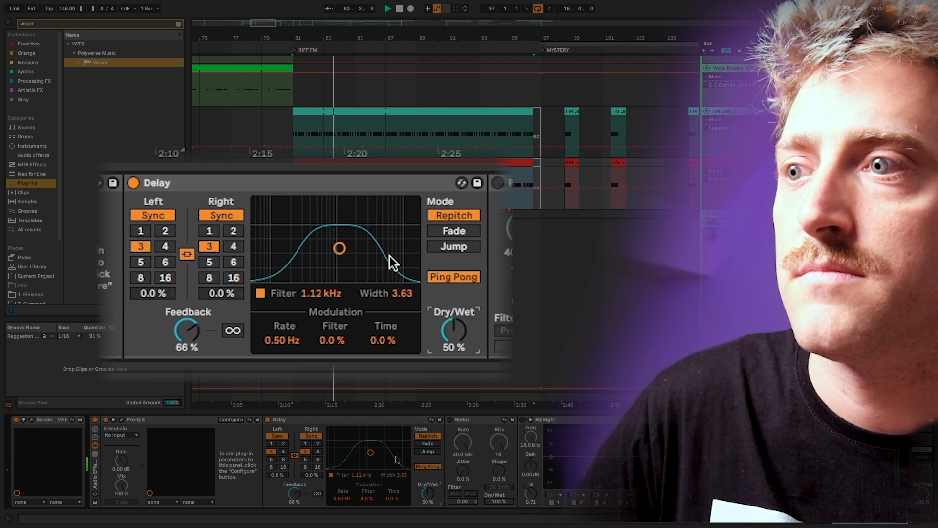
pyautogui.press('space')
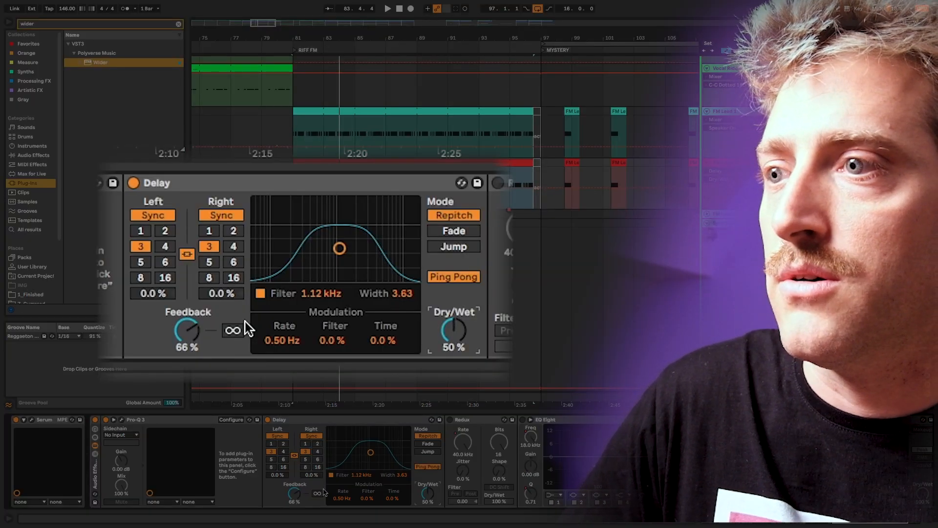
pyautogui.press('super+z')
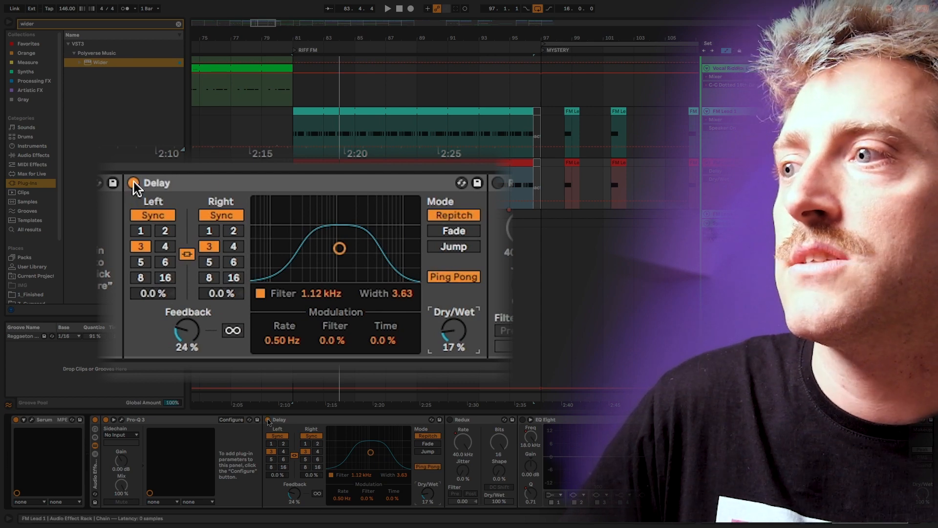
# Step: Compare the riff with the lead's Delay bypassed and active, leaving the Delay switched on
pyautogui.click(134, 182)
pyautogui.press('space')
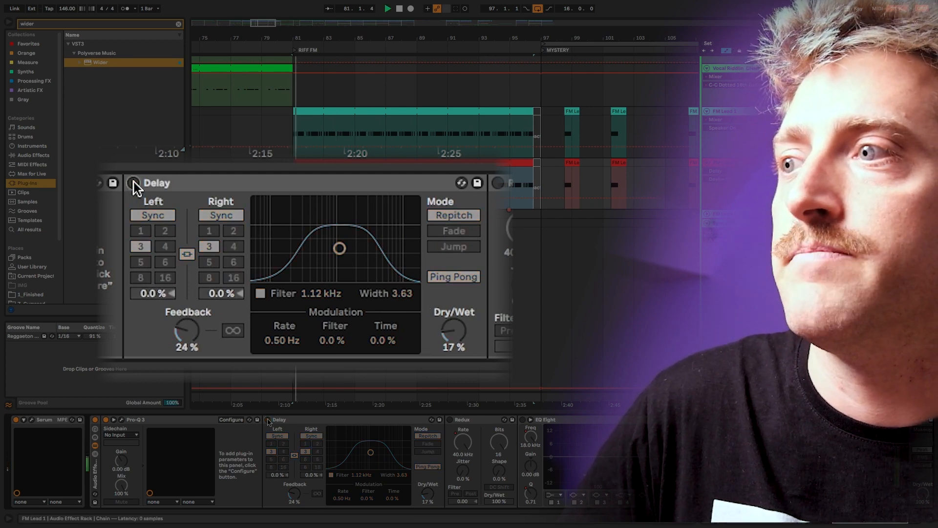
pyautogui.click(134, 182)
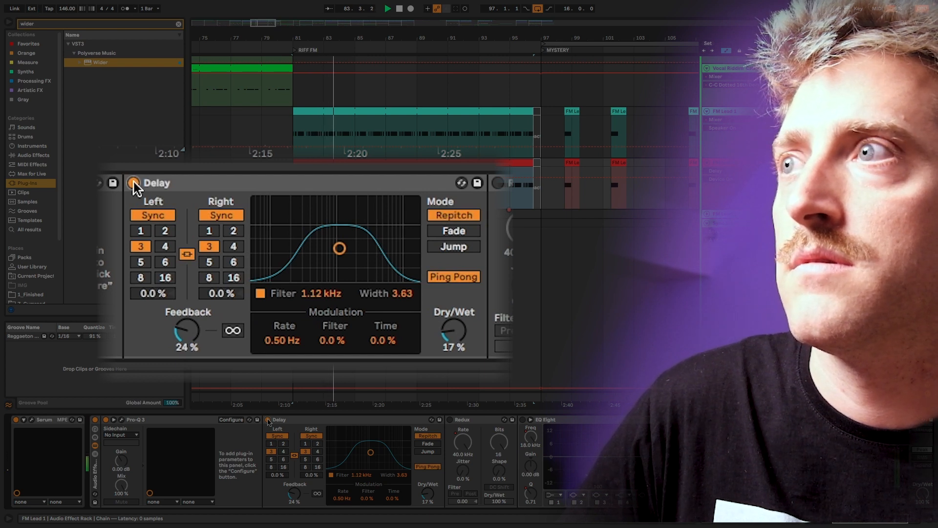
pyautogui.click(134, 182)
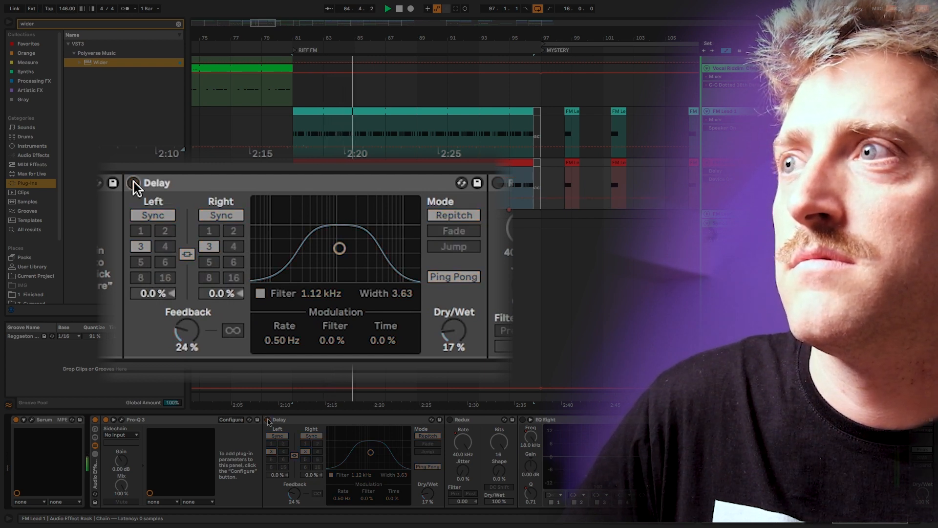
pyautogui.click(134, 181)
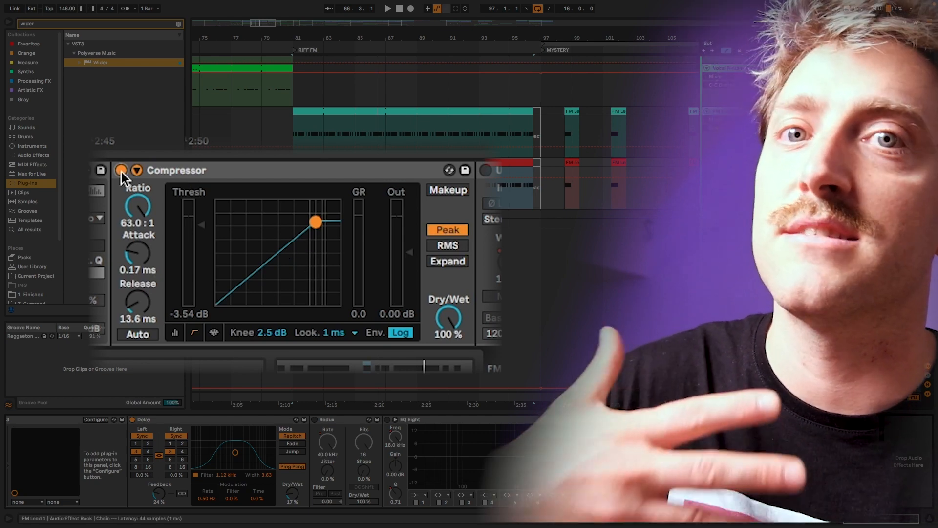
# Step: Set the Compressor threshold to -6.48 dB during playback, comparing the lead with the Compressor bypassed and active
pyautogui.press('space')
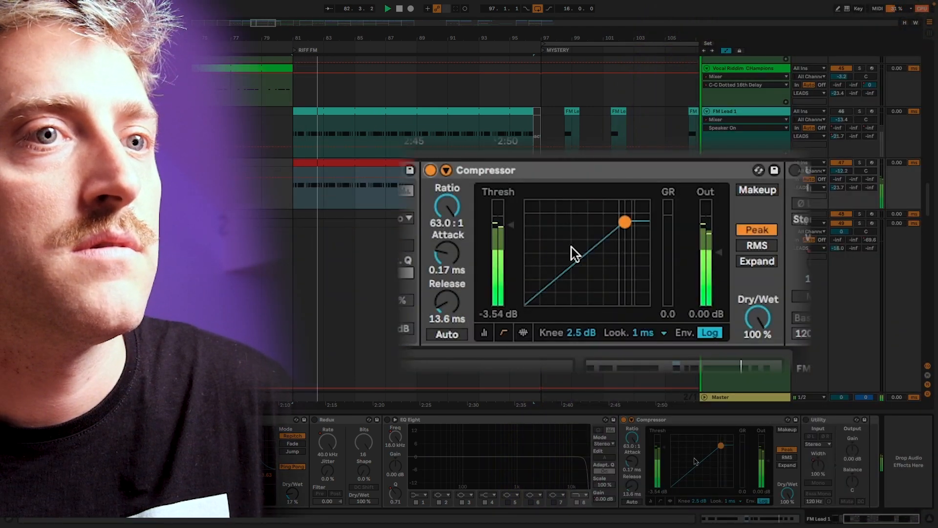
pyautogui.moveTo(663, 448); pyautogui.dragTo(663, 454)
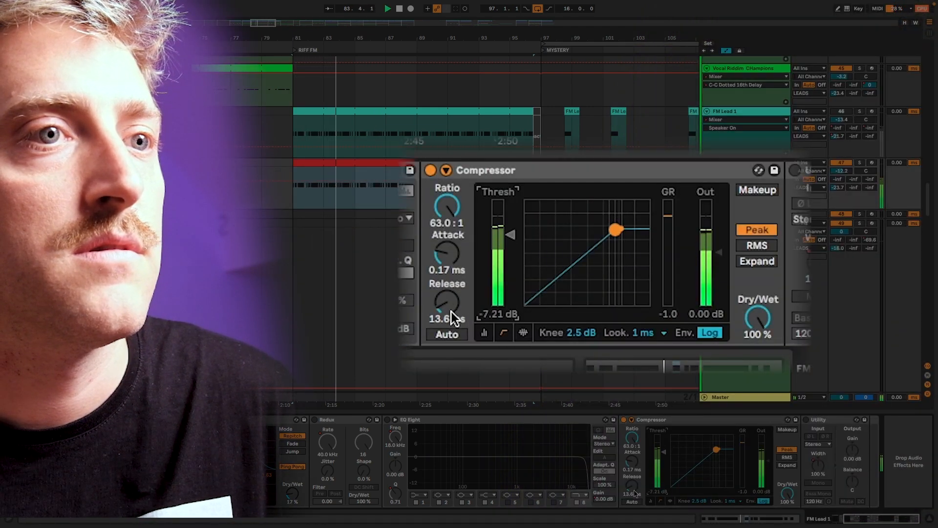
pyautogui.click(624, 420)
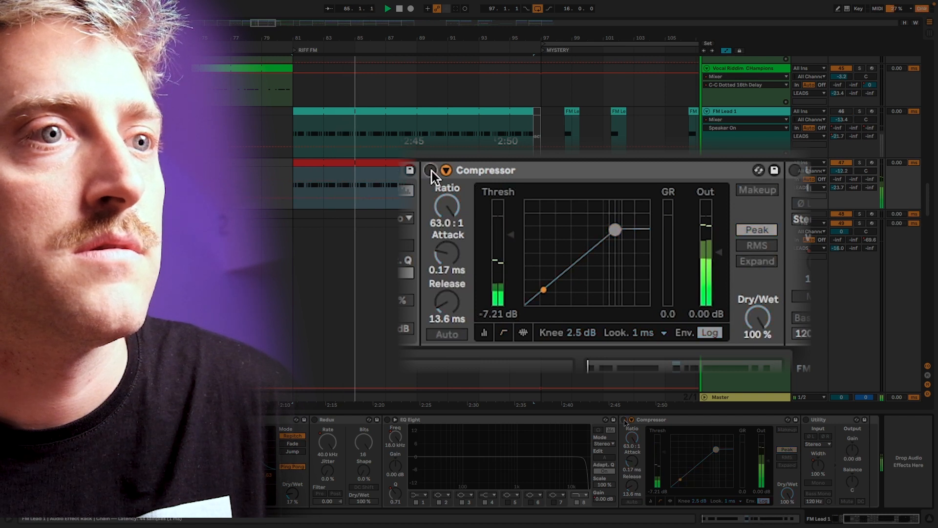
pyautogui.click(624, 420)
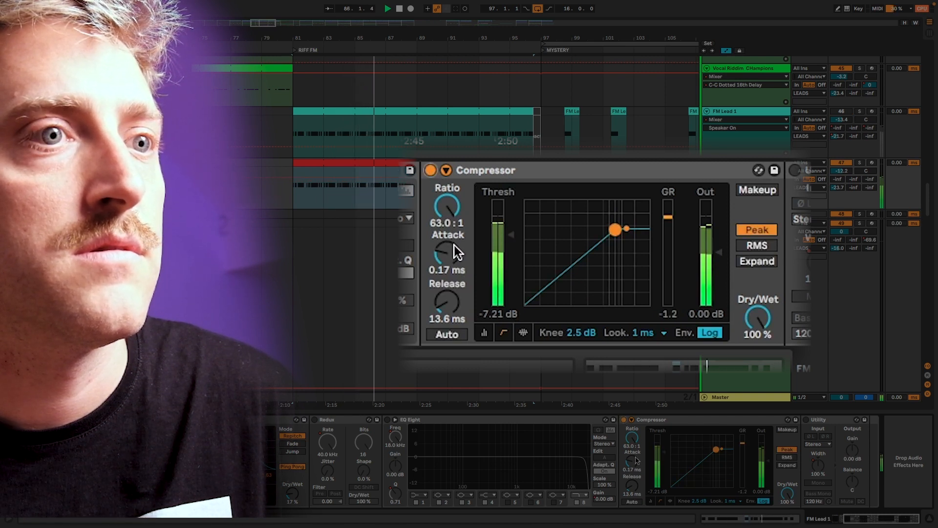
pyautogui.moveTo(663, 452); pyautogui.dragTo(664, 450)
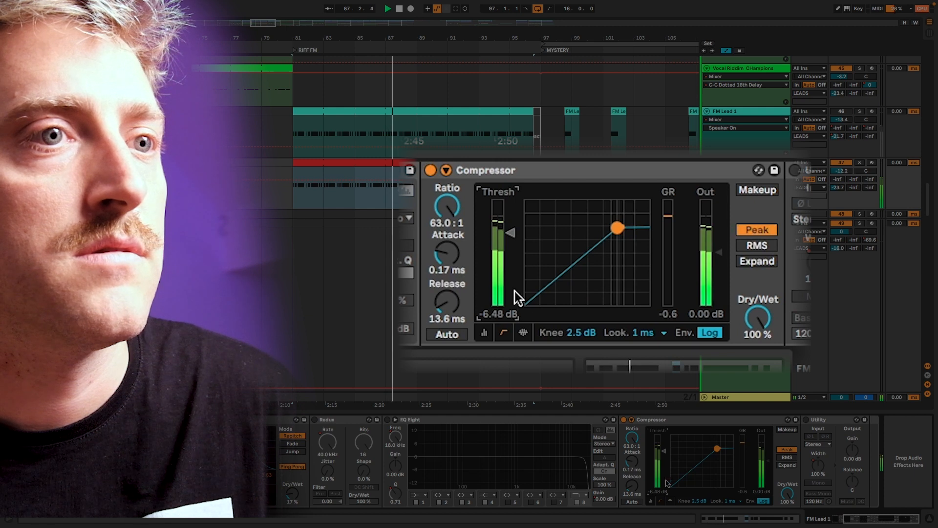
# Step: Set the Compressor to a 0.6 dB knee, 0.27 ms attack and 17.5 ms release, and compare it bypassed and active
pyautogui.moveTo(699, 501); pyautogui.dragTo(699, 511)
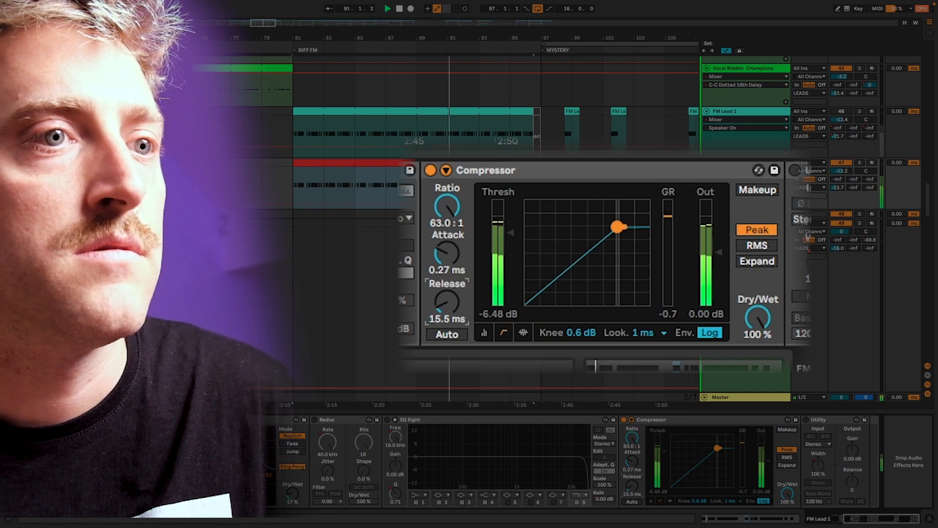
pyautogui.click(430, 170)
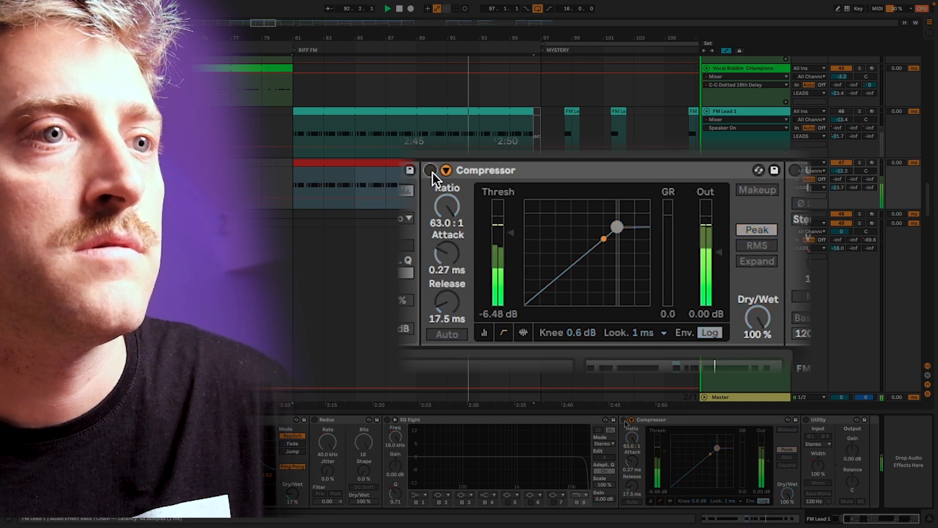
pyautogui.press('space')
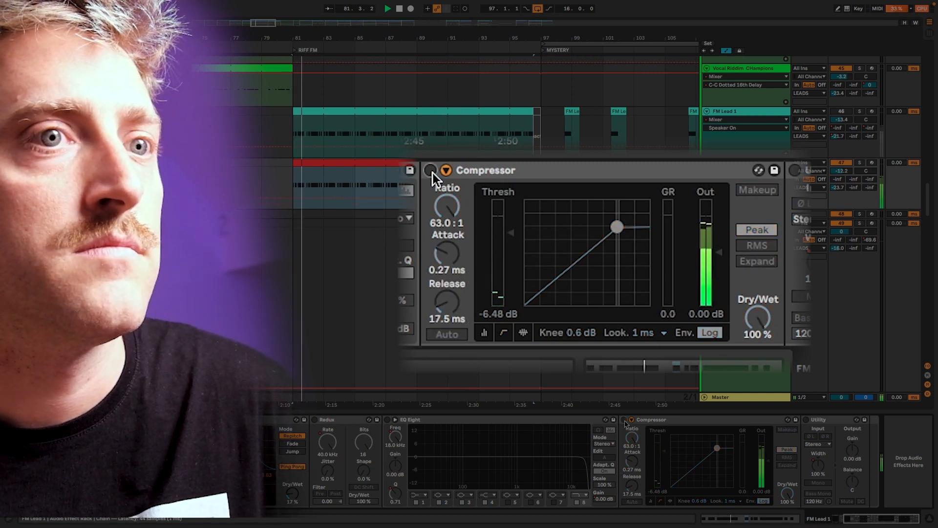
pyautogui.click(430, 170)
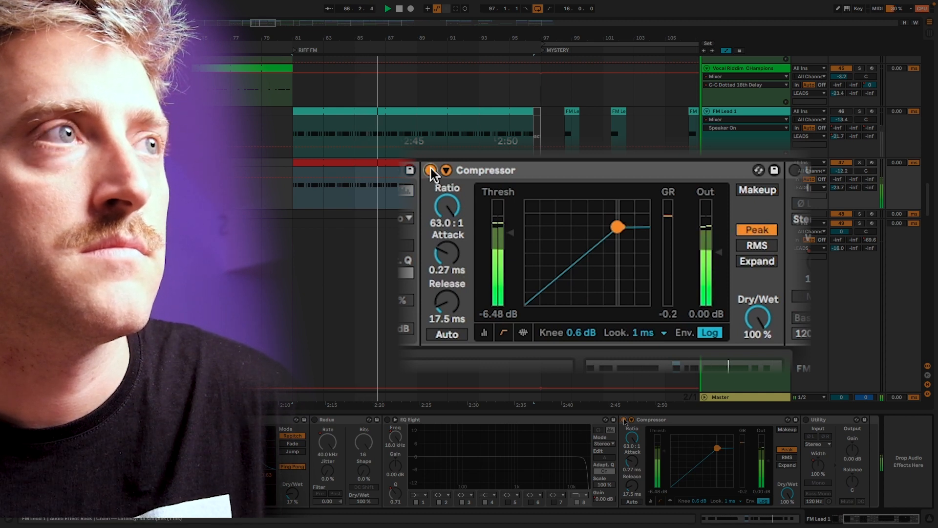
# Step: Check the Compressor's gain reduction in the activity view, return to the transfer curve, and stop playback
pyautogui.click(523, 333)
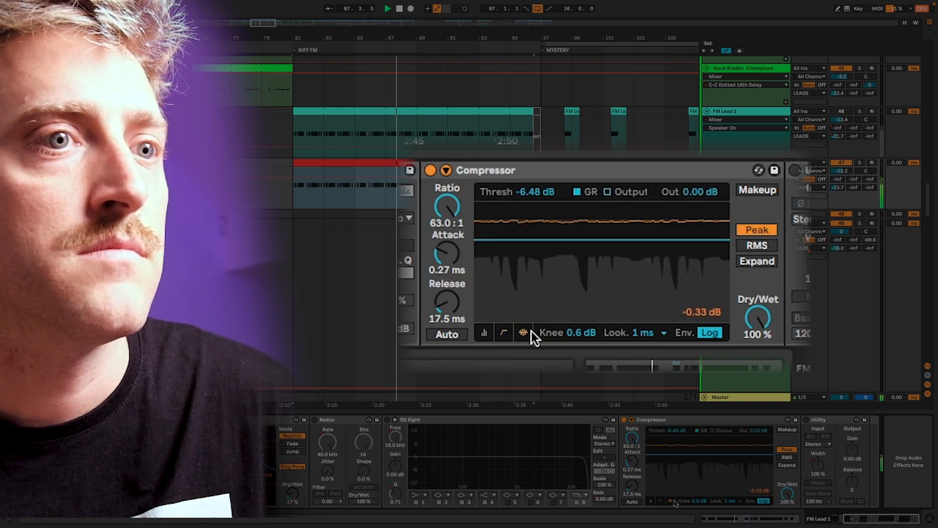
pyautogui.click(504, 332)
pyautogui.press('space')
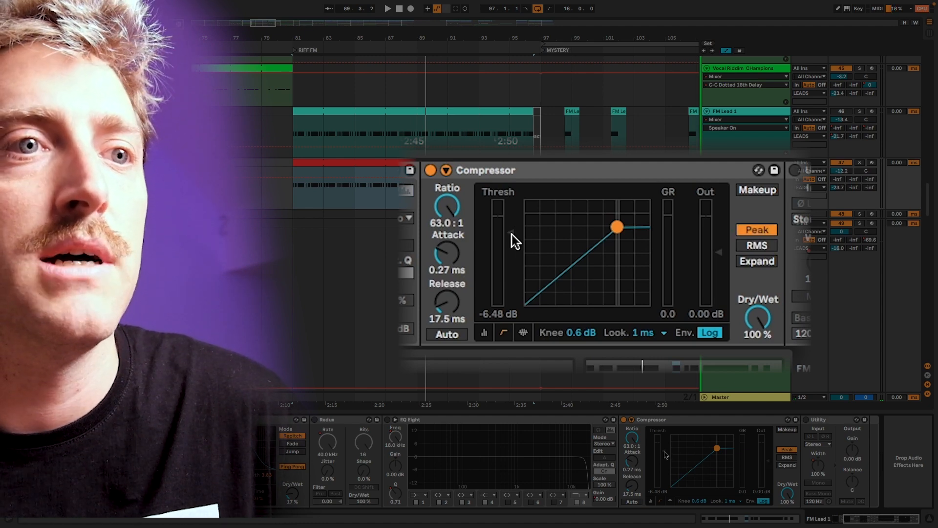
# Step: Lower the Compressor threshold to -14.5 dB and play the riff
pyautogui.moveTo(512, 233); pyautogui.dragTo(511, 255)
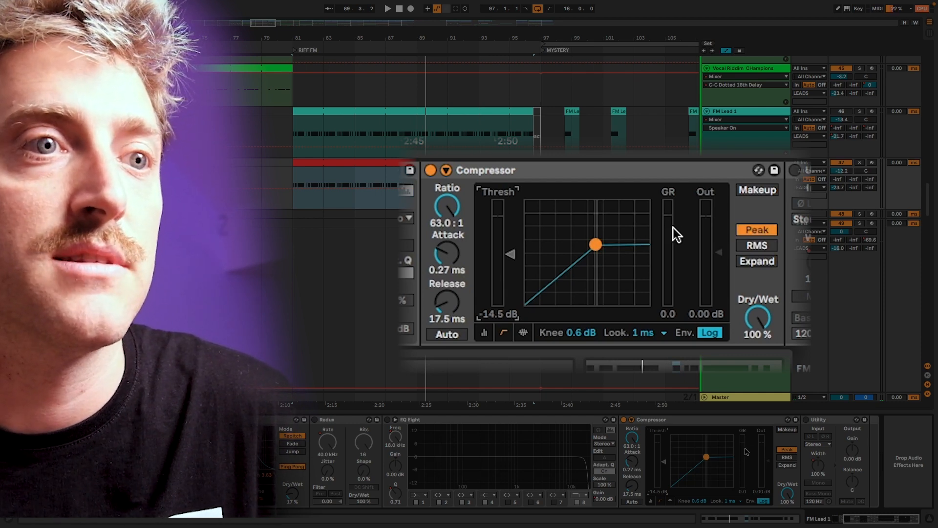
pyautogui.press('space')
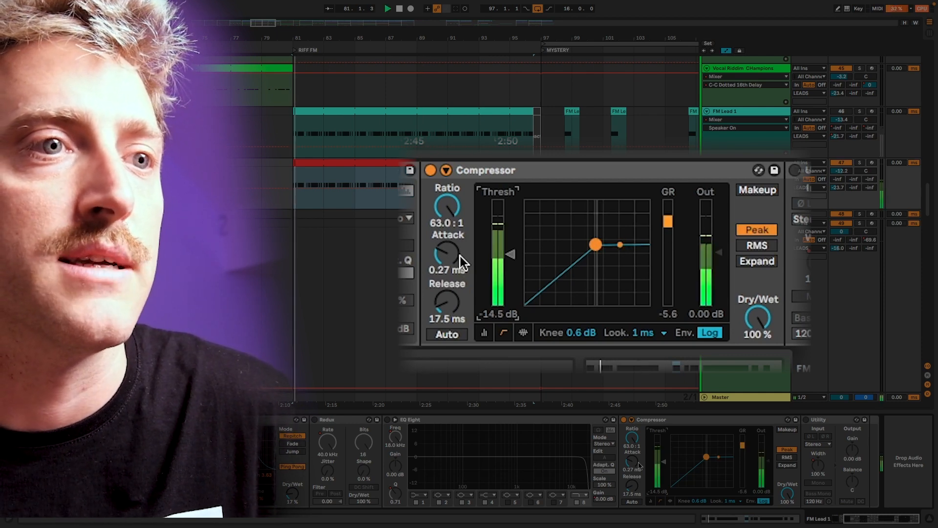
# Step: Try a 0.05 ms attack and -9.78 dB threshold on the Compressor, undo both changes, and select the device
pyautogui.moveTo(460, 256); pyautogui.dragTo(511, 241)
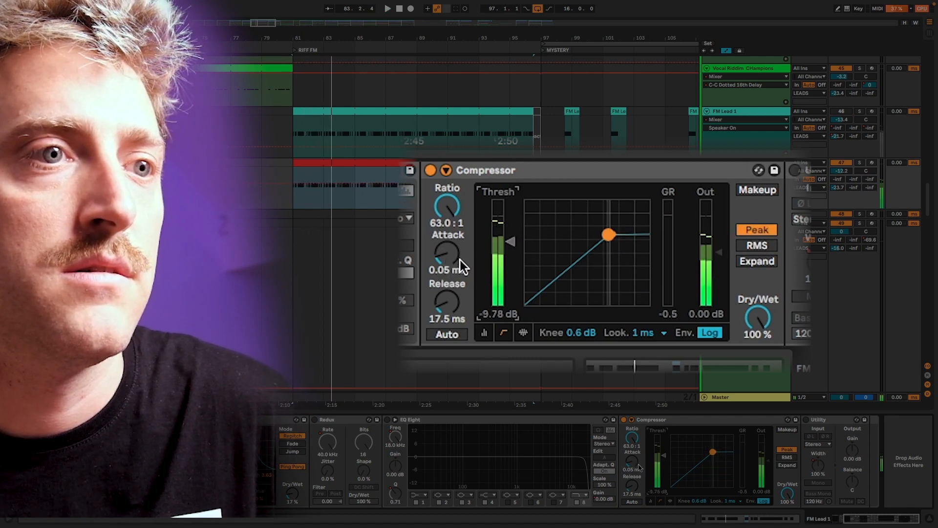
pyautogui.press('space')
pyautogui.hotkey('ctrl', 'z')
pyautogui.hotkey('ctrl', 'z')
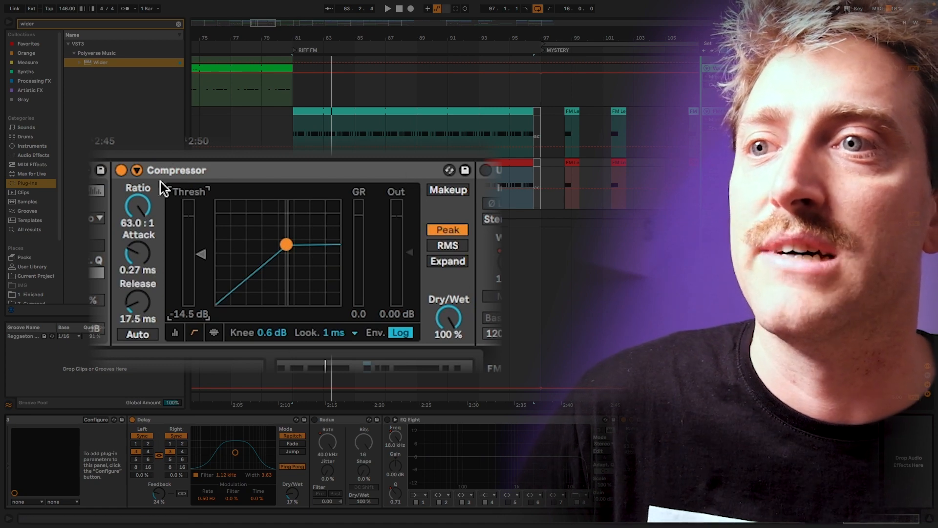
pyautogui.click(190, 172)
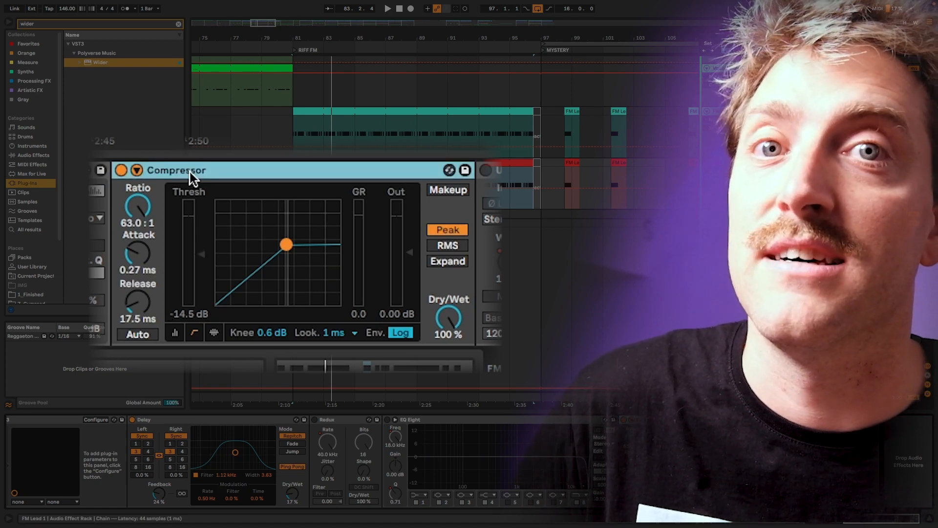